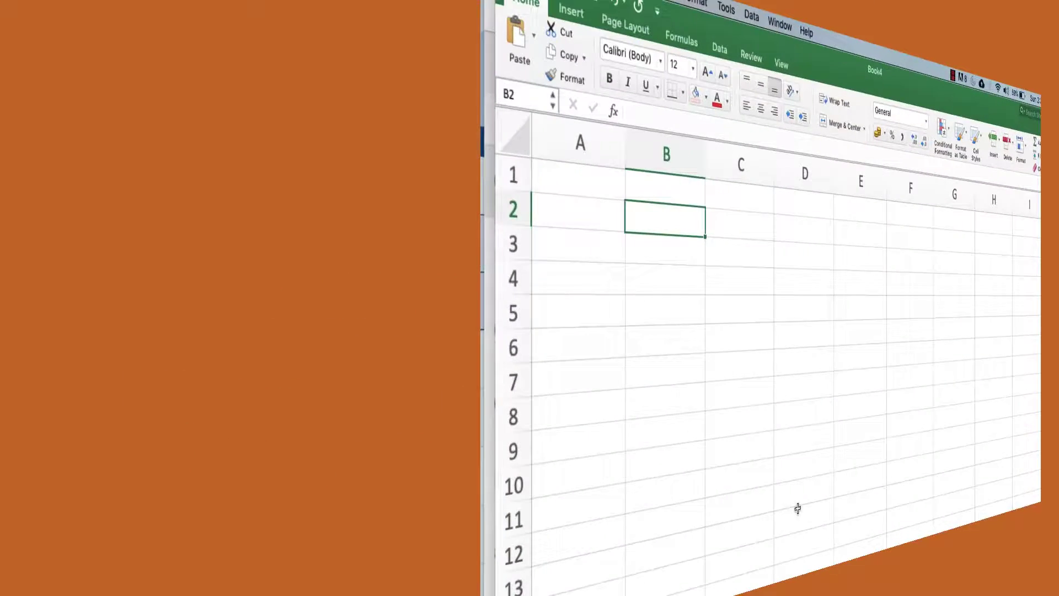
- Enter =fv(8%,1,,10000) in B3, without the minus sign, so it shows (₹10,800.00)
key(Return)
text(=)
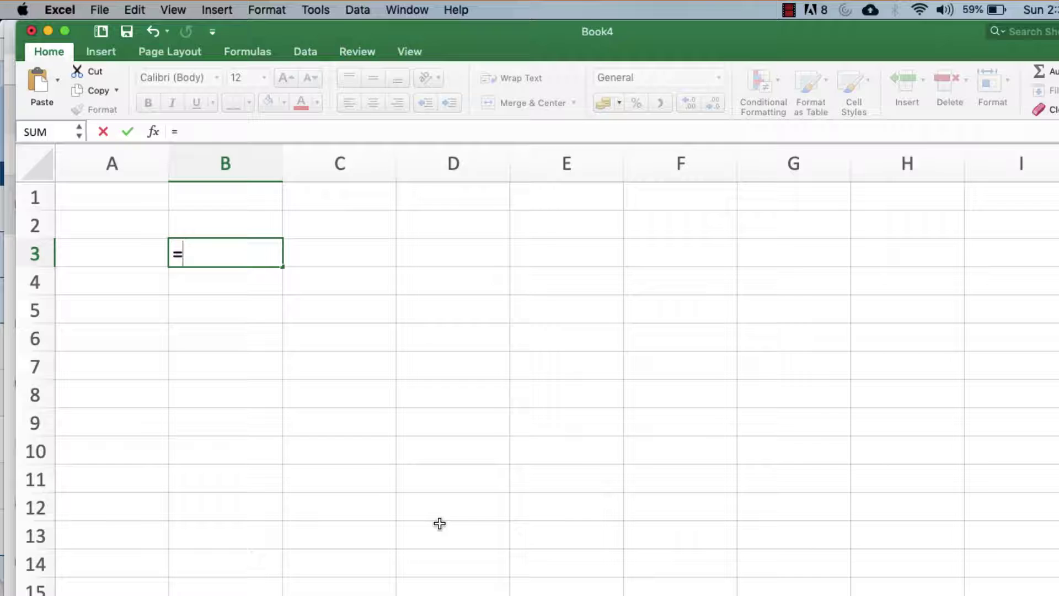
text(fv)
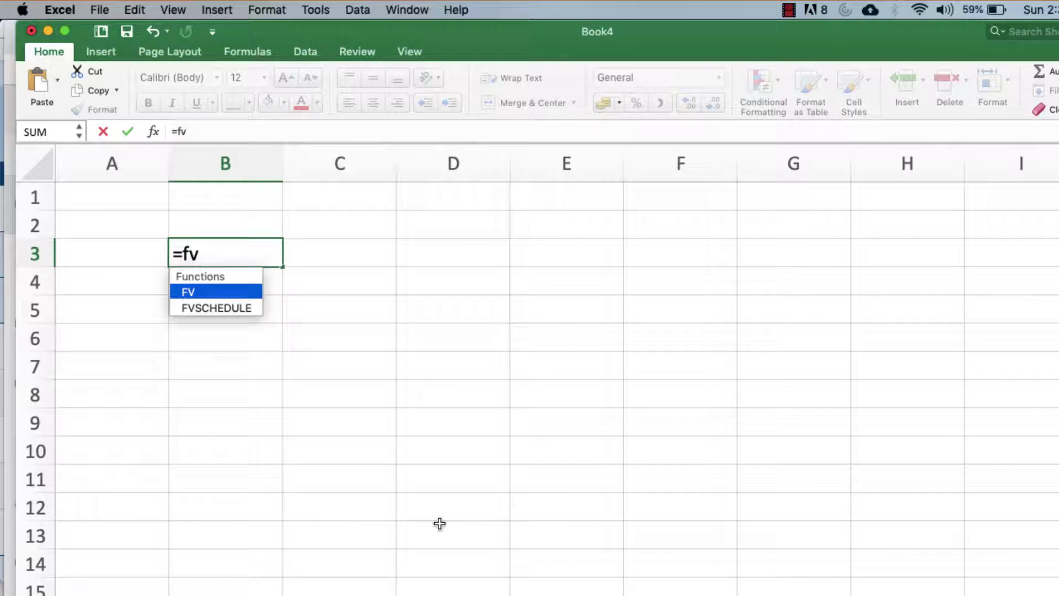
text(()
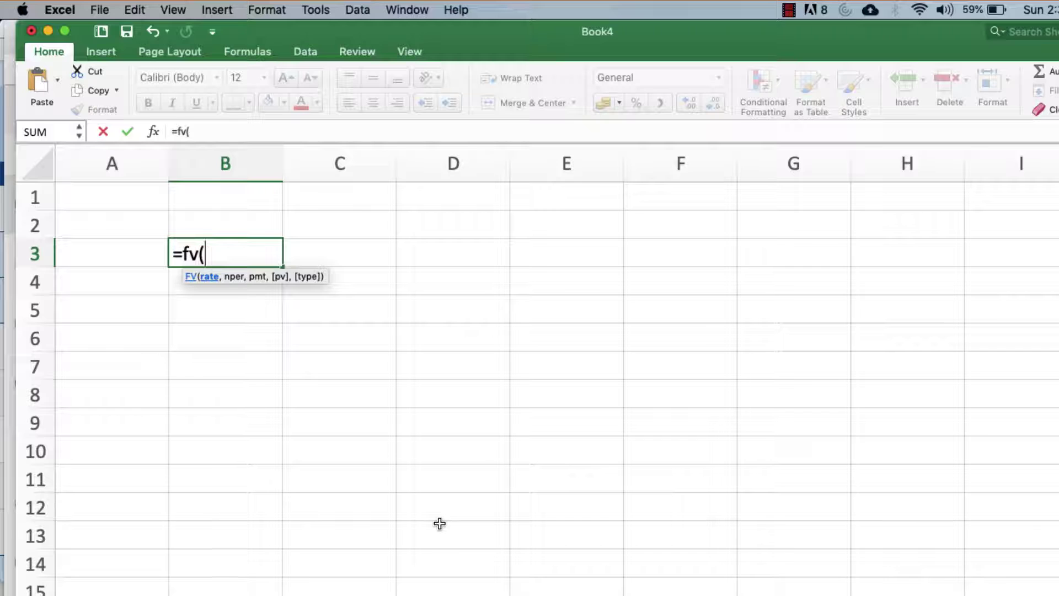
text(8%,)
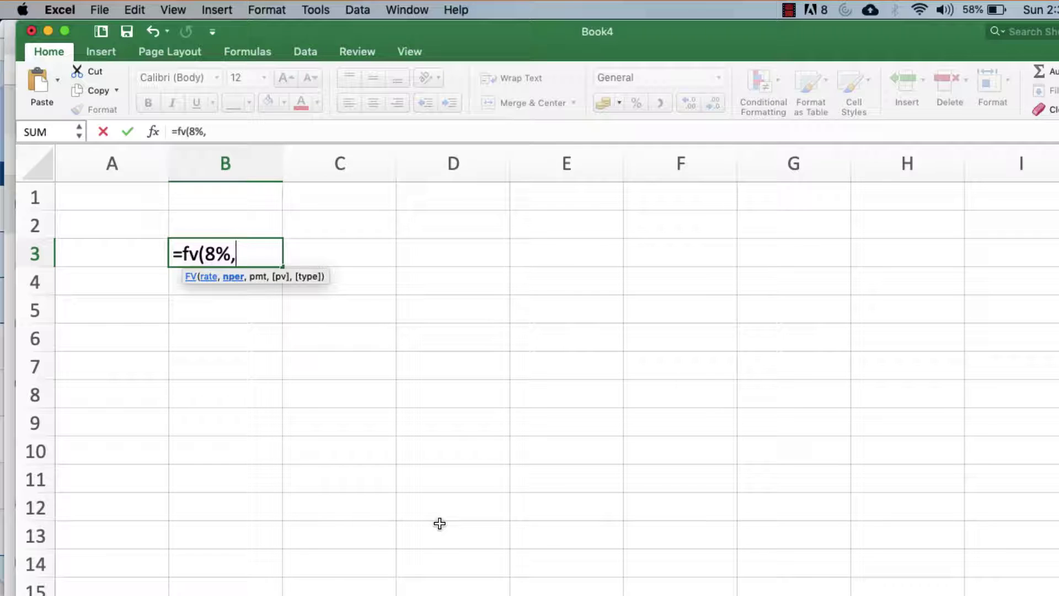
text(1,)
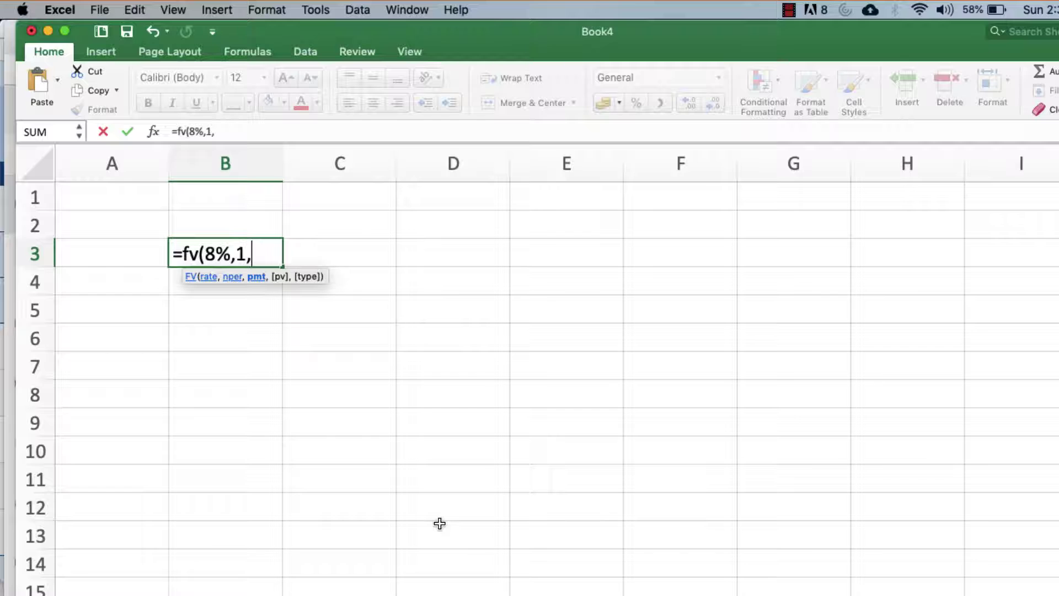
text(,-1)
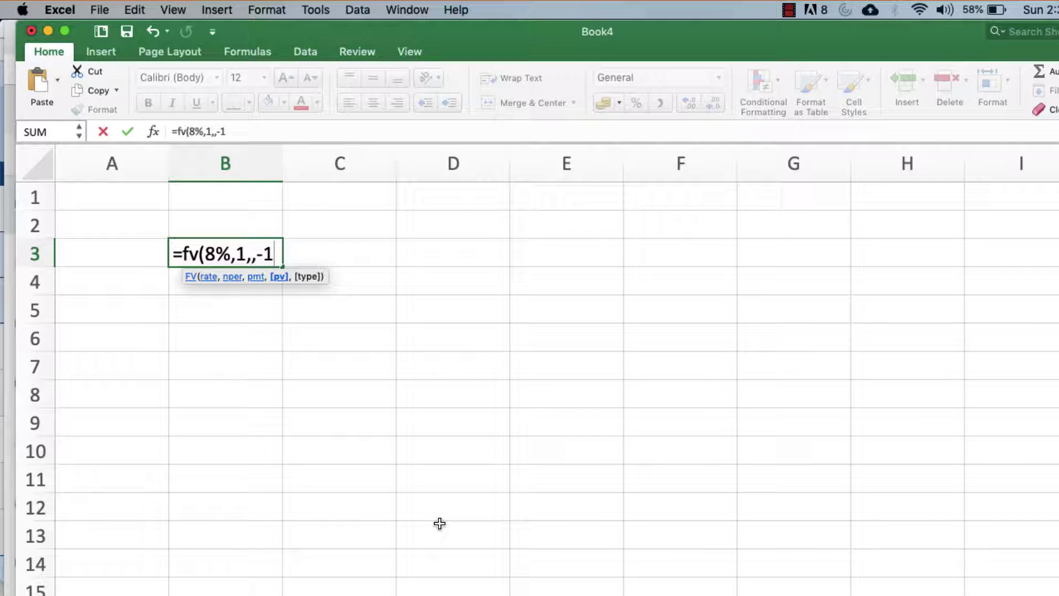
text(0000)
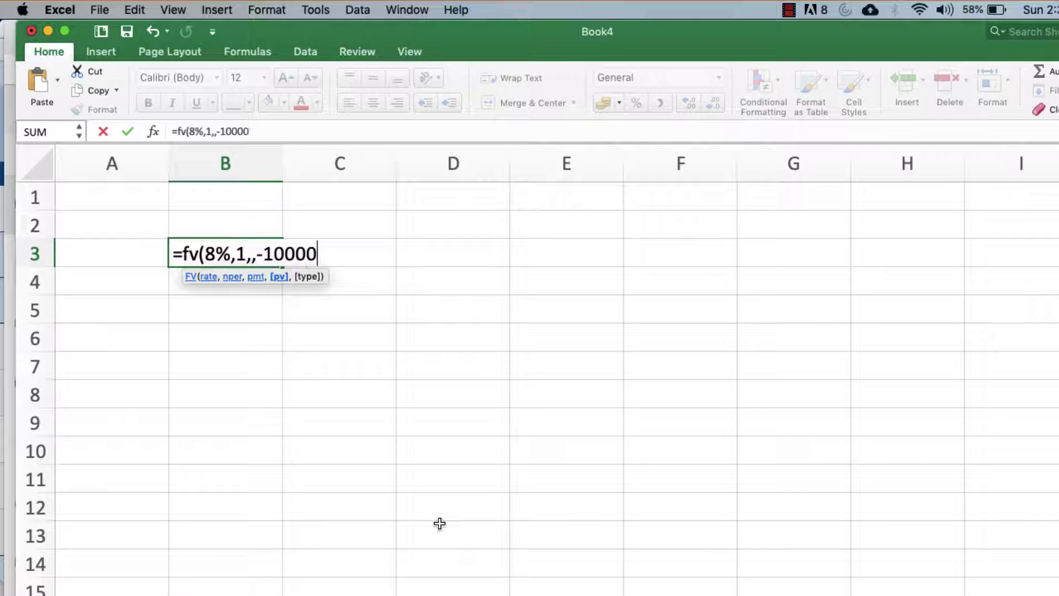
text())
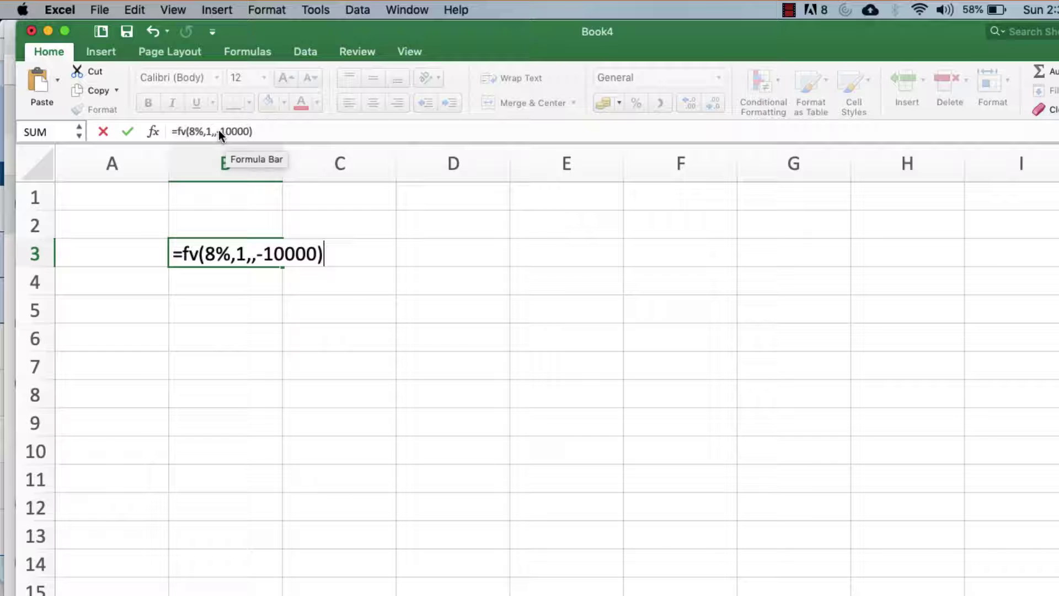
click(263, 129)
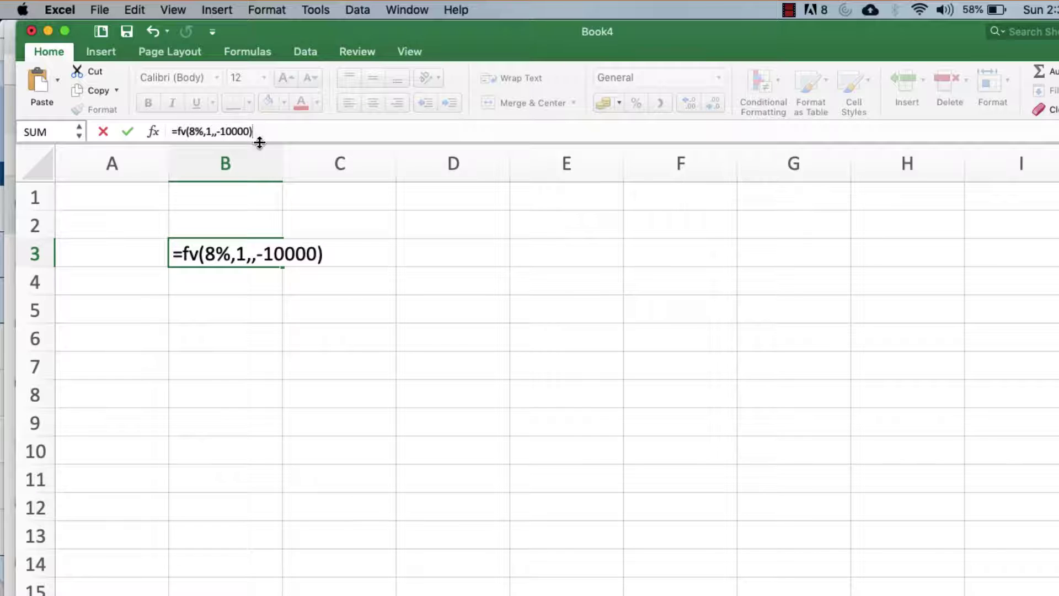
click(224, 134)
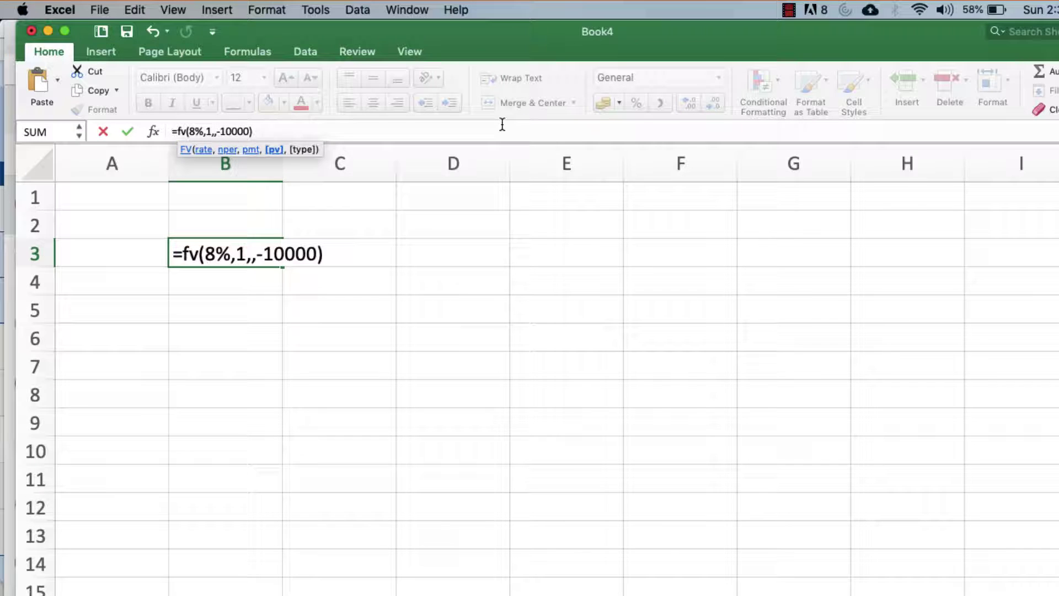
key(BackSpace)
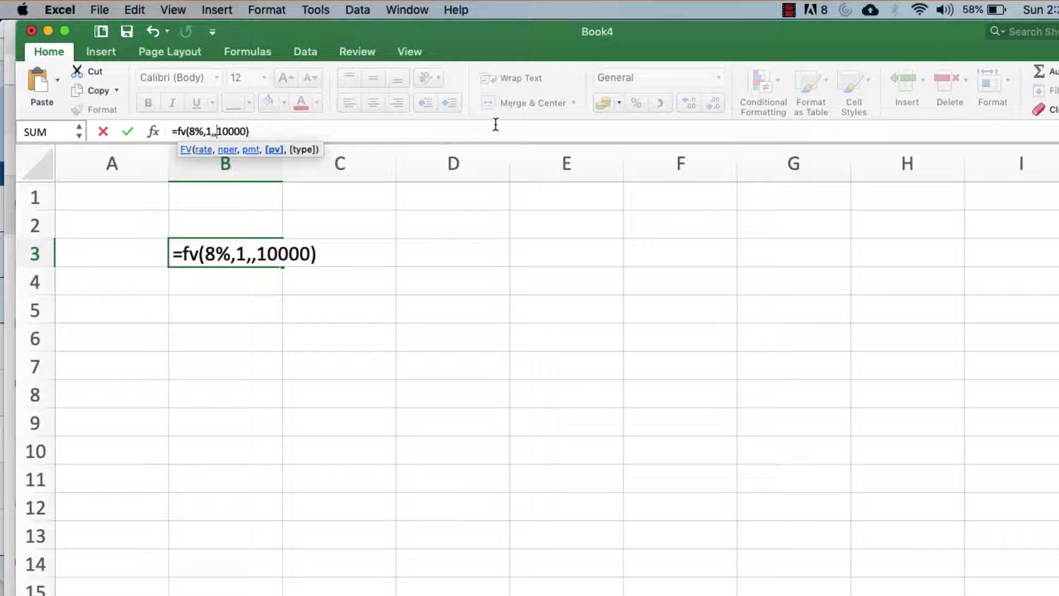
click(358, 132)
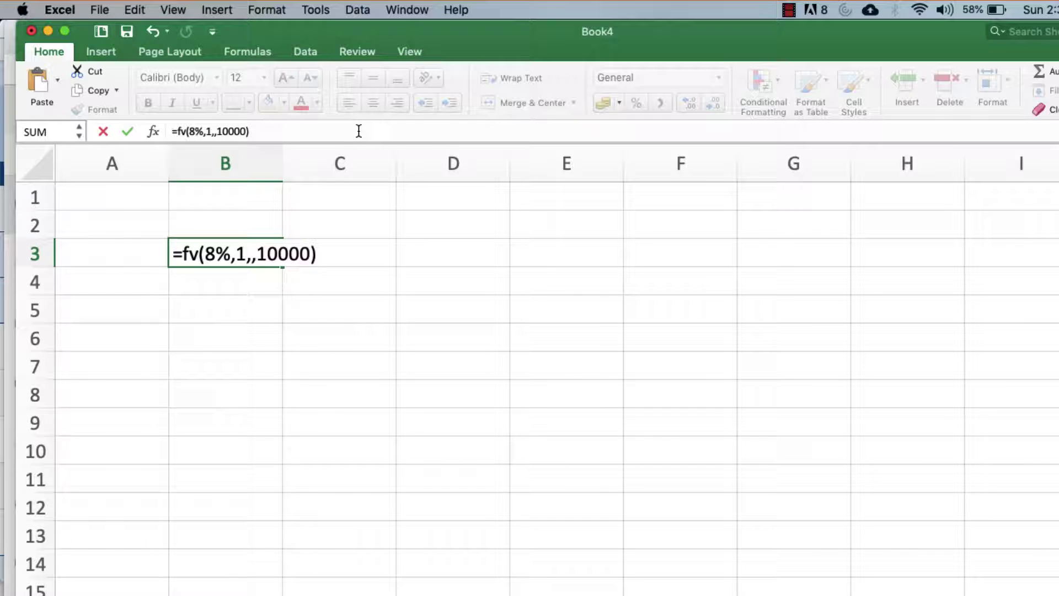
key(Return)
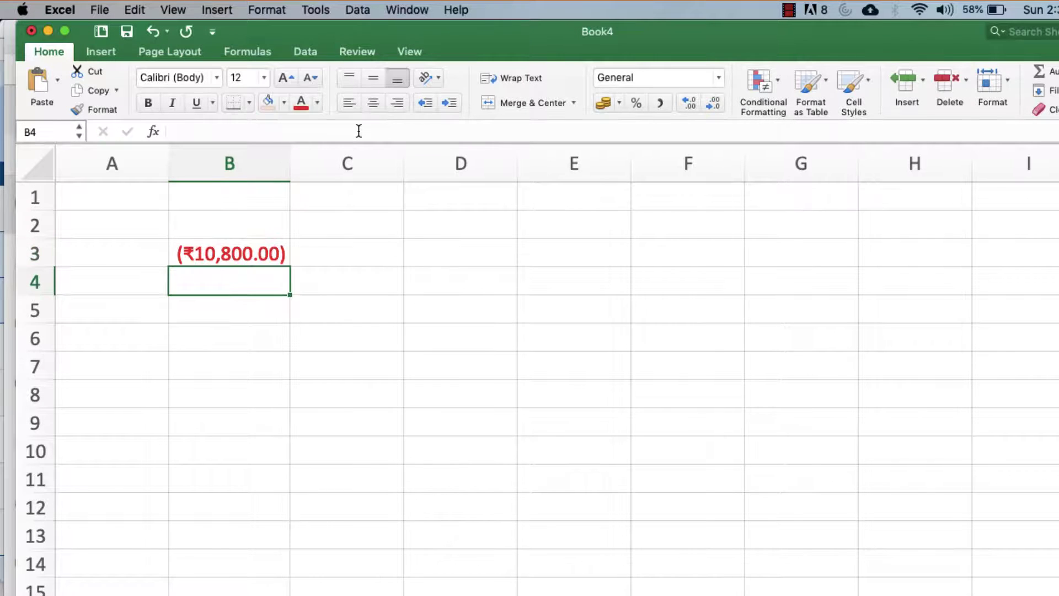
- Restore the minus so B3 reads =FV(8%,1,,-10000), giving a positive ₹10,800.00
key(Up)
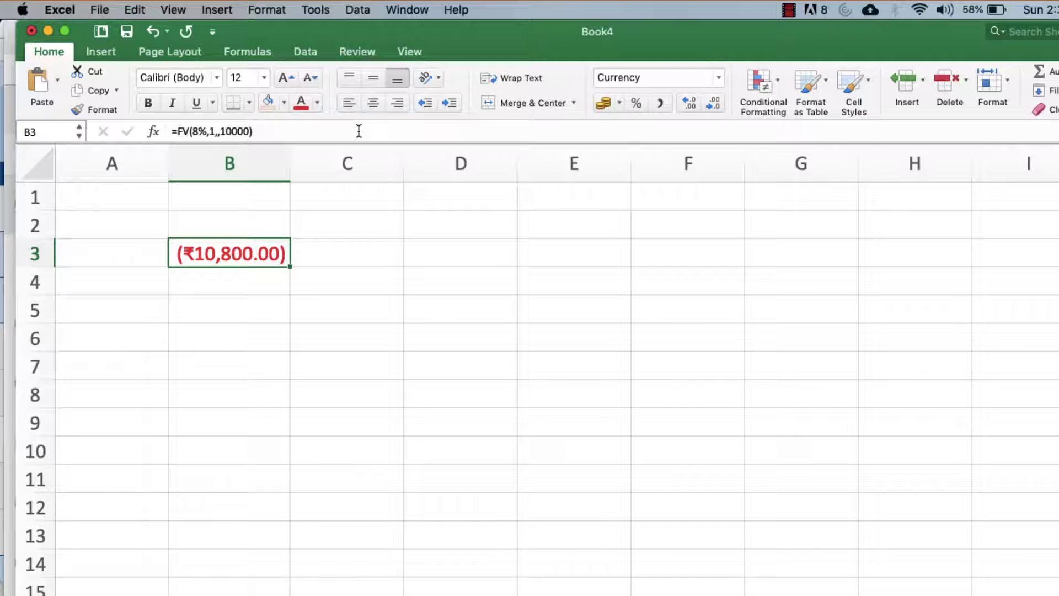
click(219, 133)
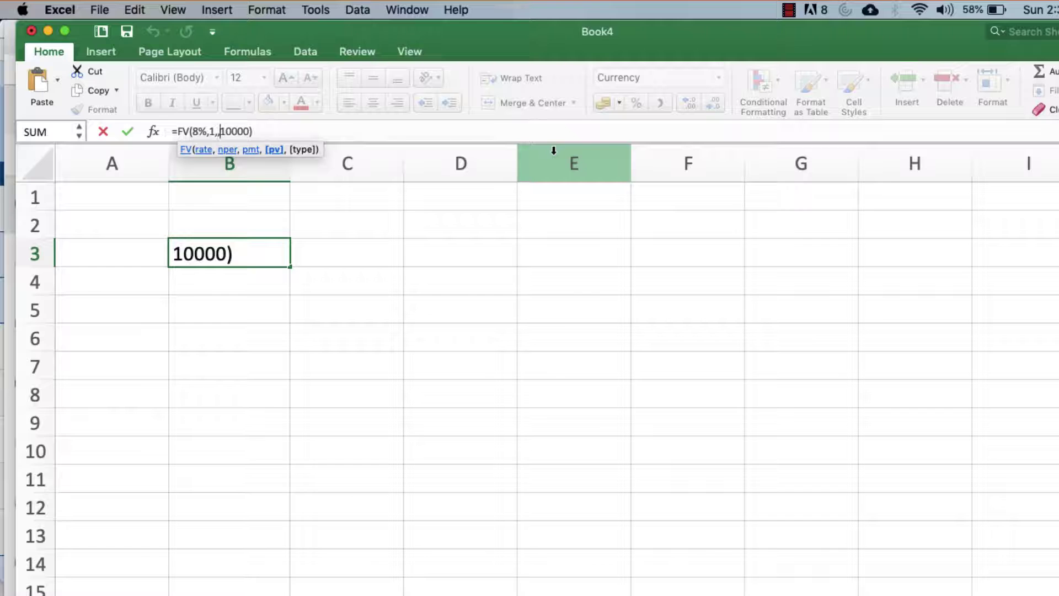
text(-)
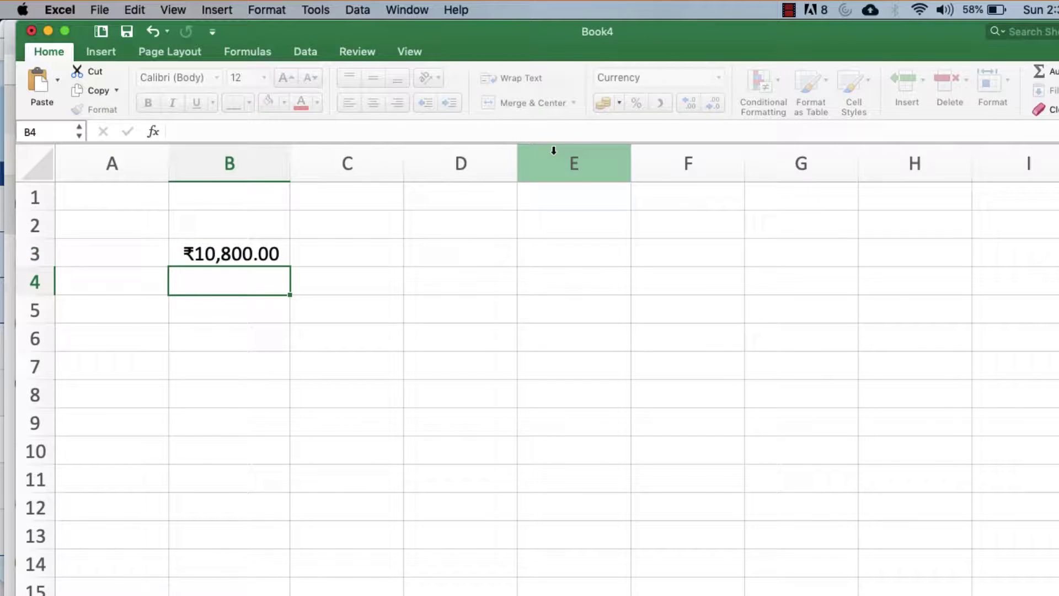
key(super+z)
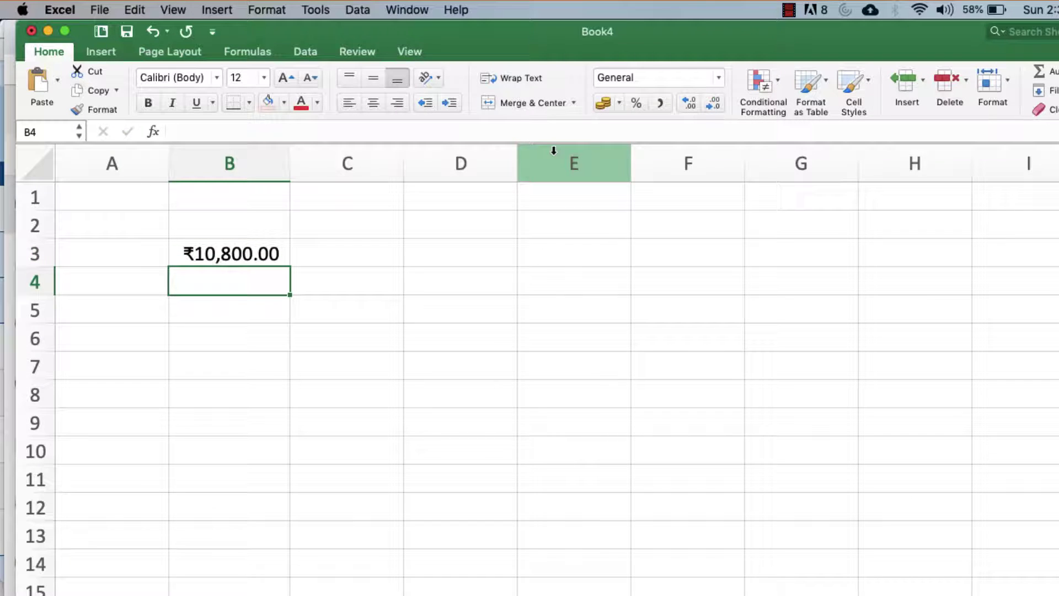
- Move the ₹10,800.00 future value from B3 to C3
key(Up)
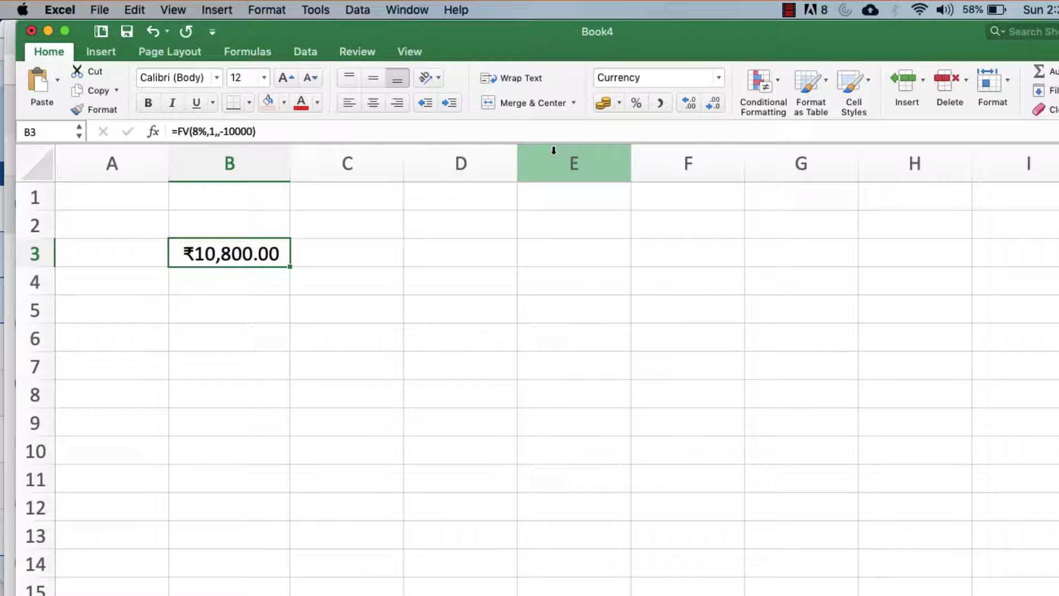
key(super+x)
key(Right)
key(super+v)
key(Left)
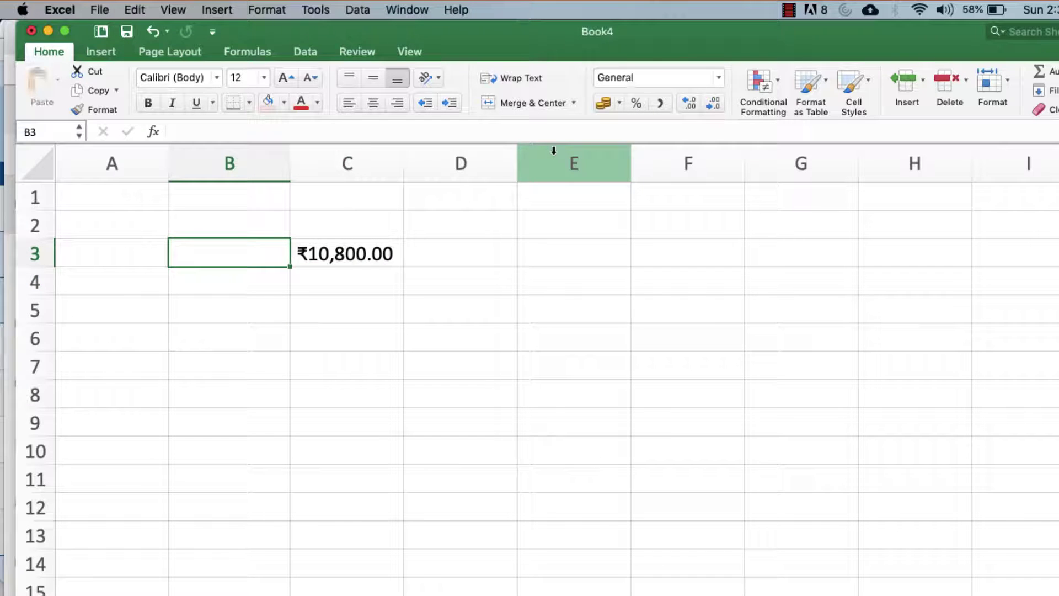
- Label B3 as 'FV' and B4 as 'PV'
text(FV)
key(Return)
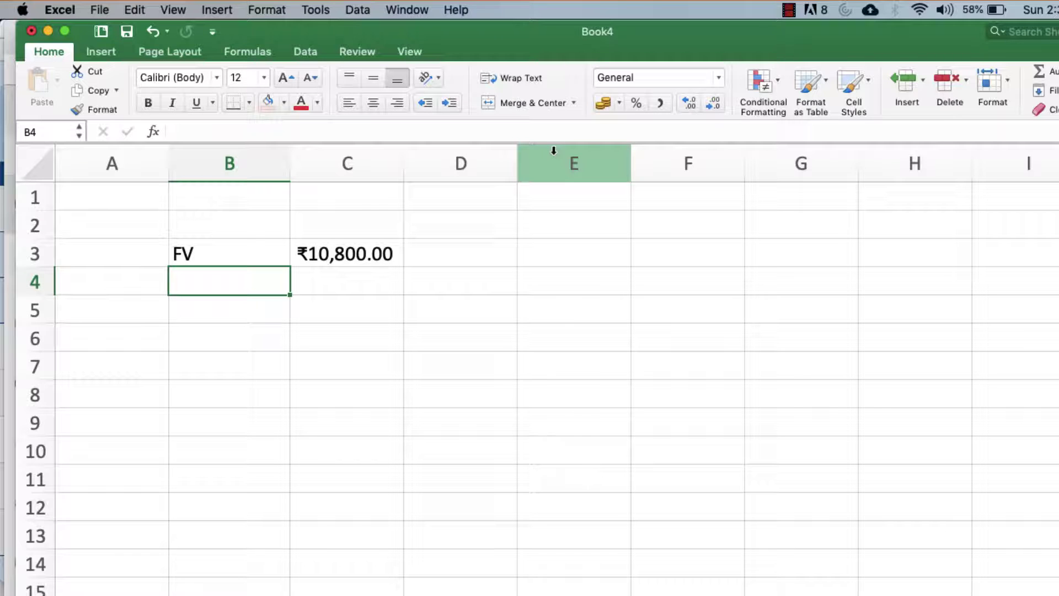
text(PV)
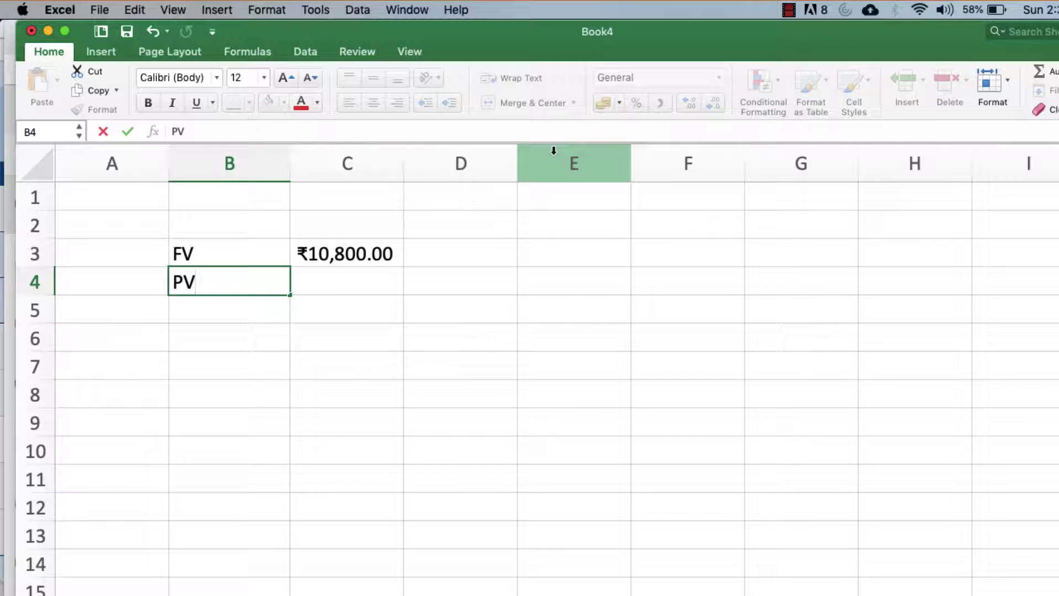
key(Tab)
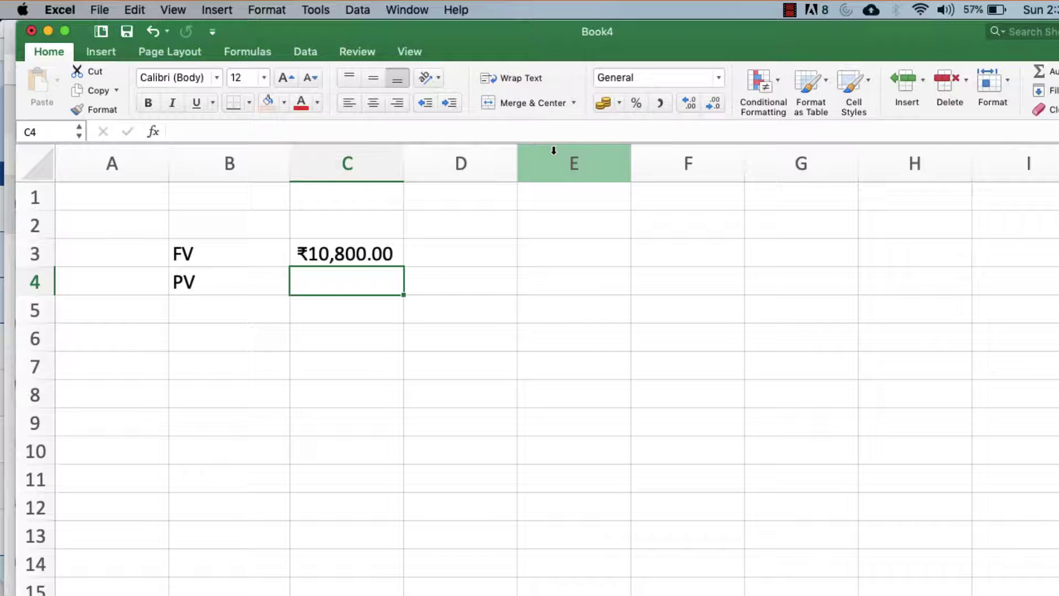
- Enter =pv(8%,1,,-10000) in C4 to get ₹9,259.26
text(=)
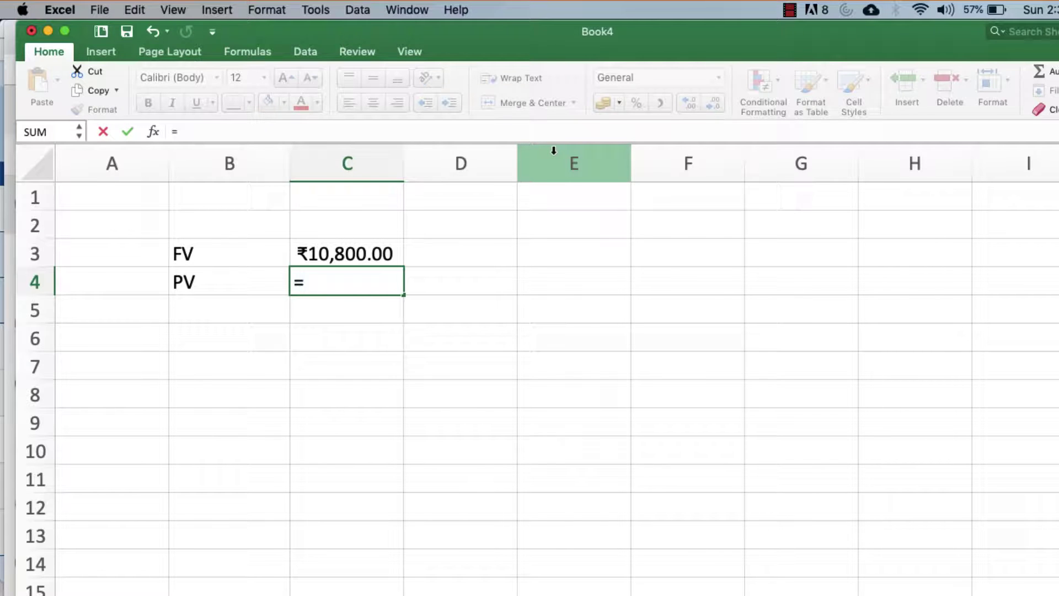
text(pv)
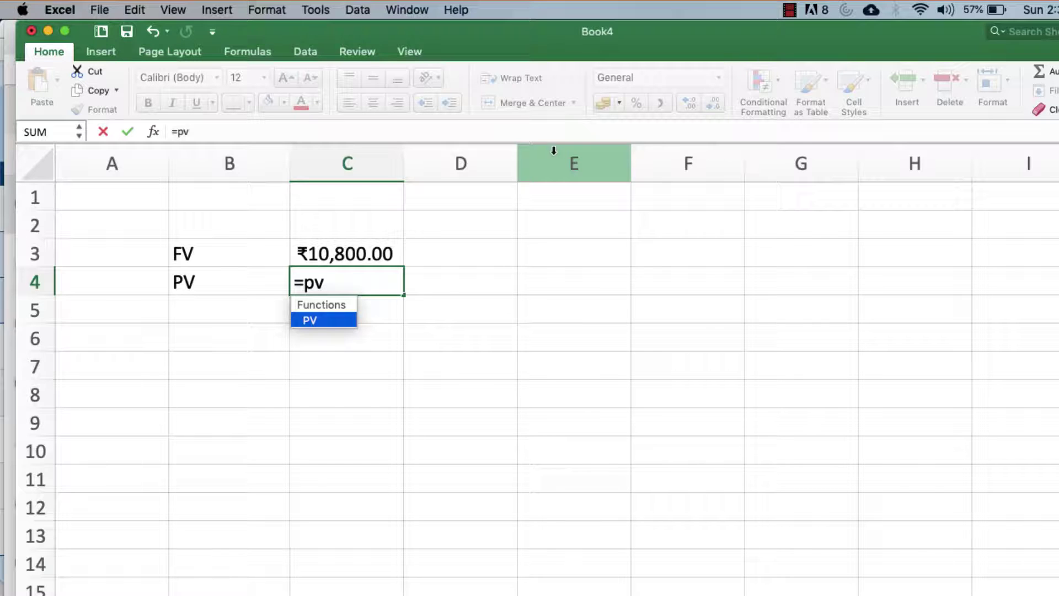
text(()
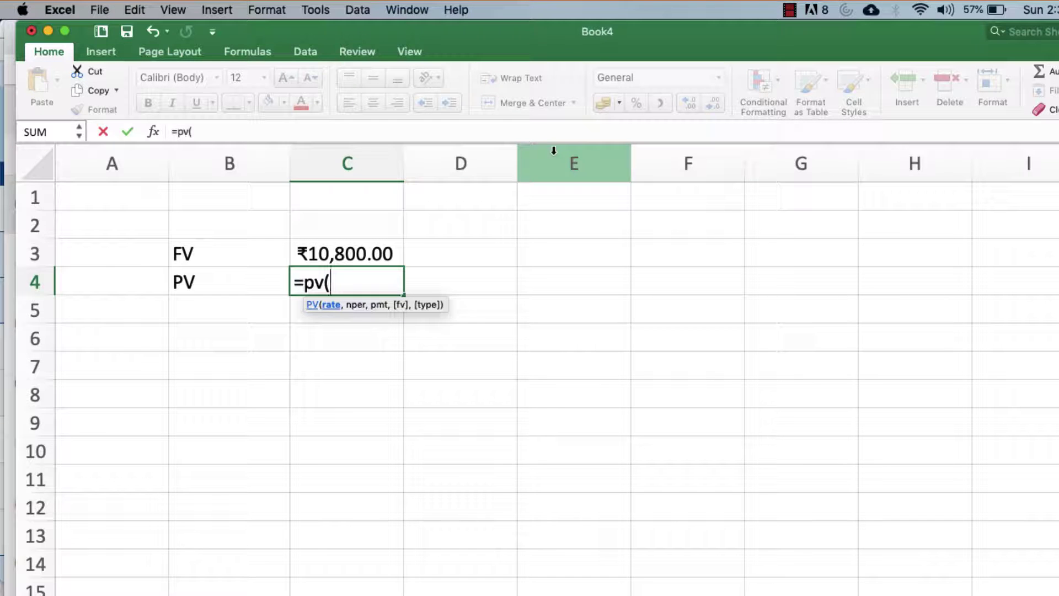
text(8%)
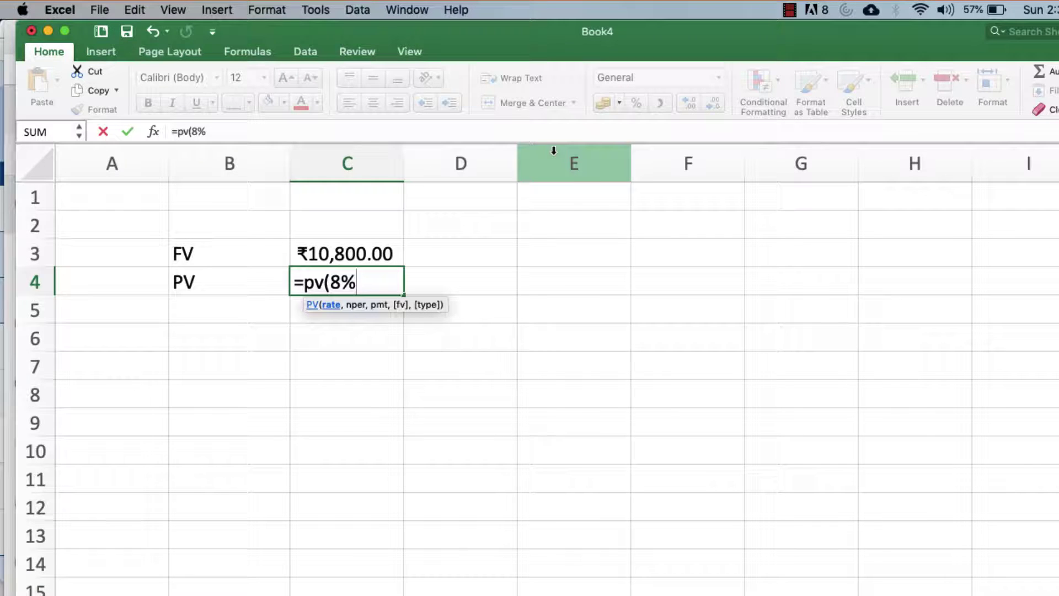
text(,)
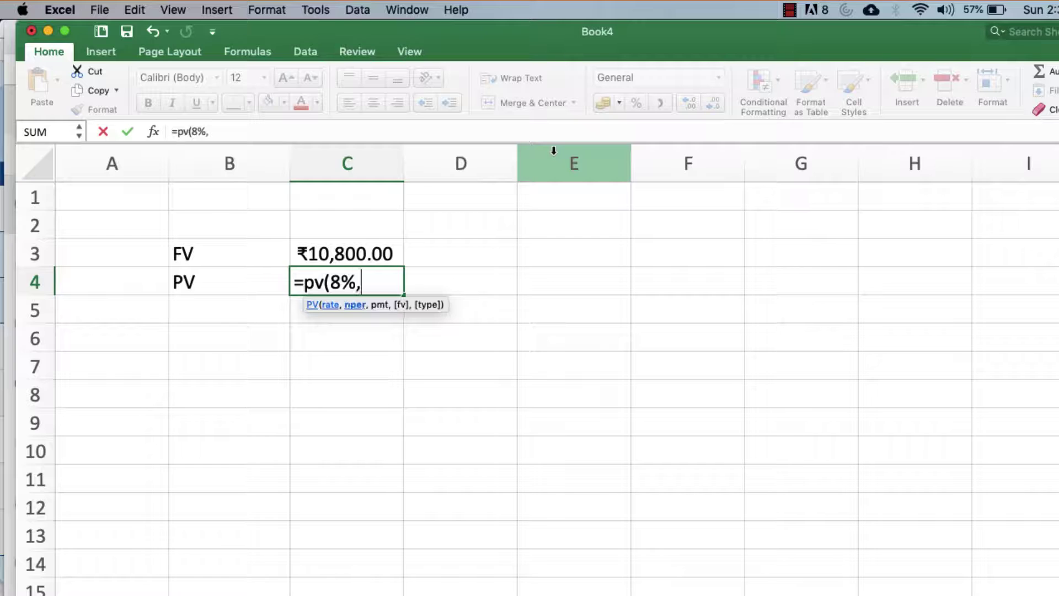
text(1,,)
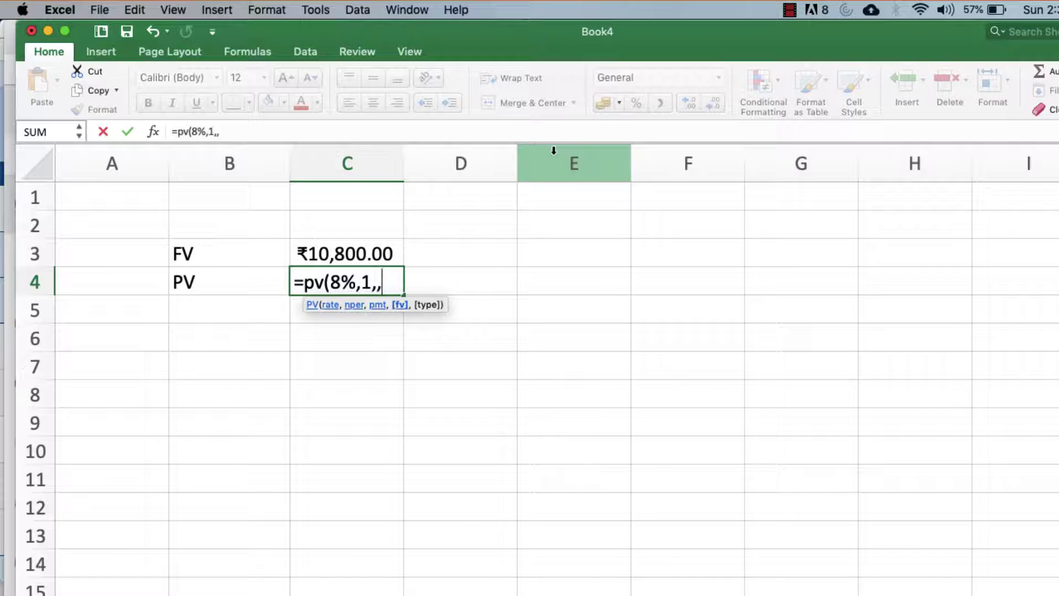
text(-10000)
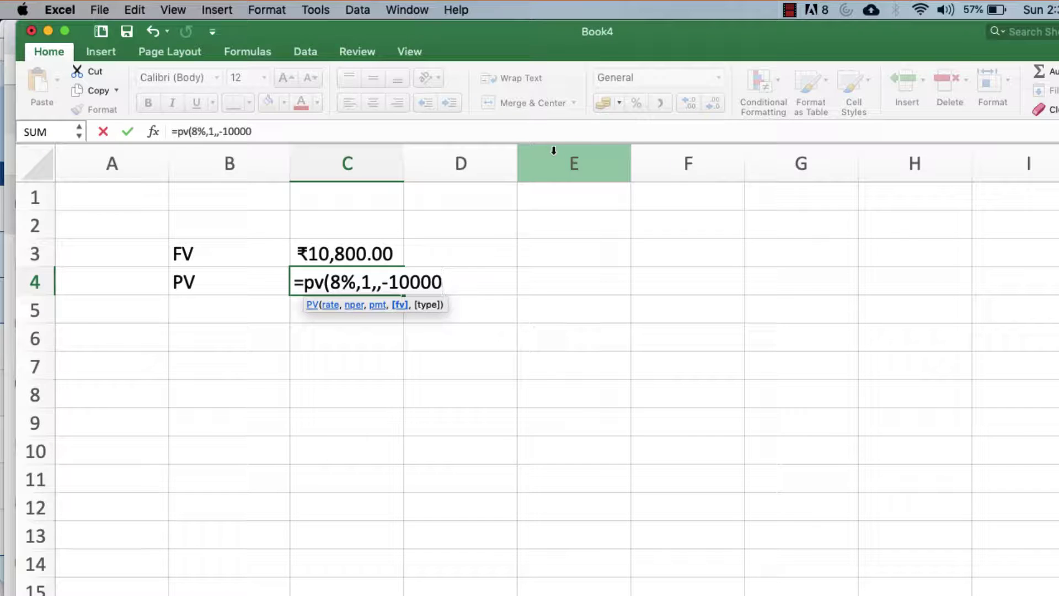
text())
key(Return)
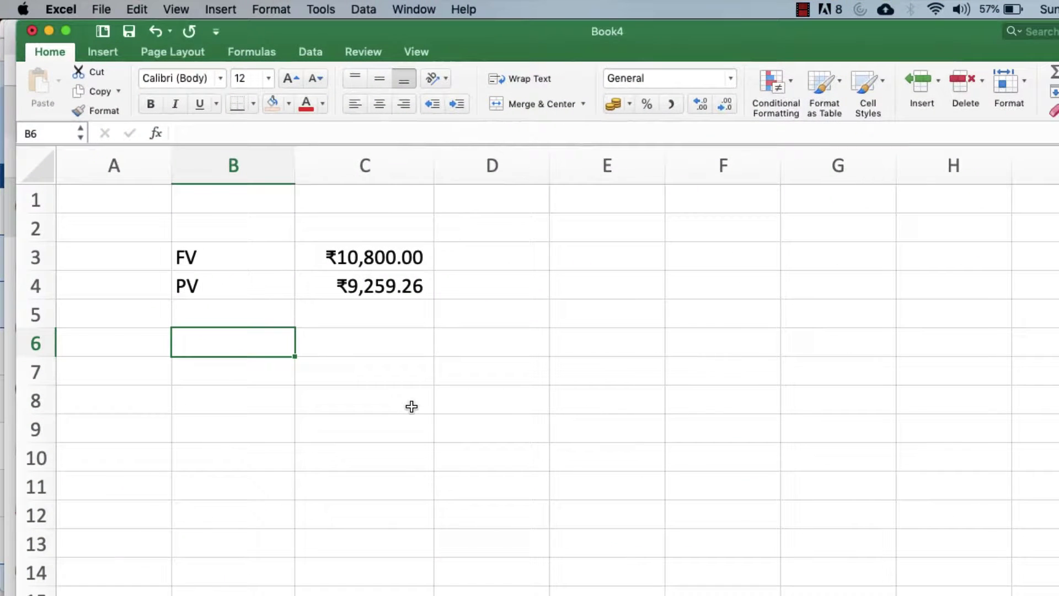
- Enter 'College' with 5000000 in row 6 and 'T' with 5 in row 7
text(College)
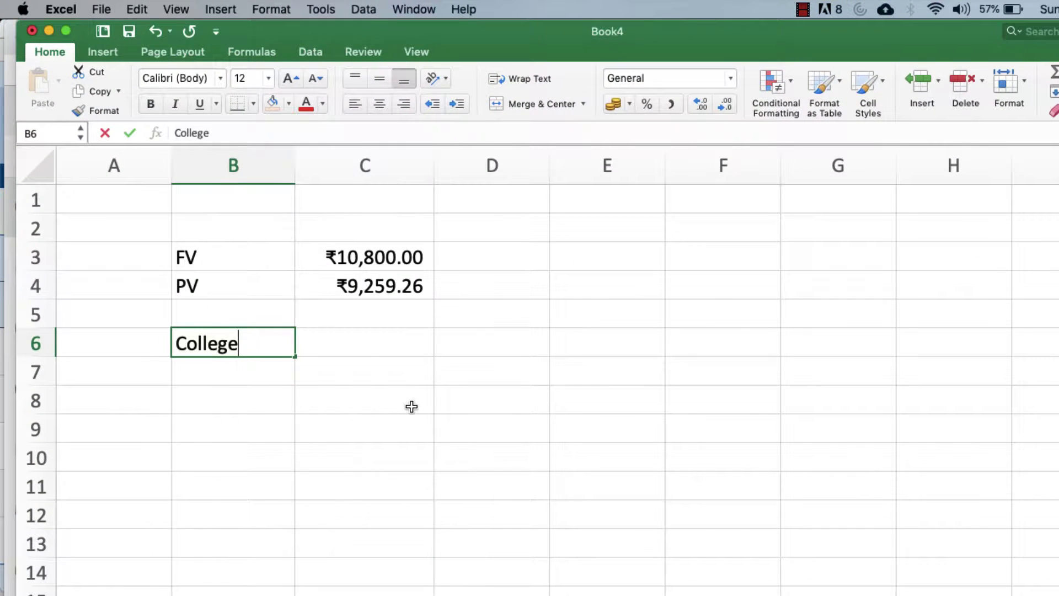
key(Tab)
text(5000000)
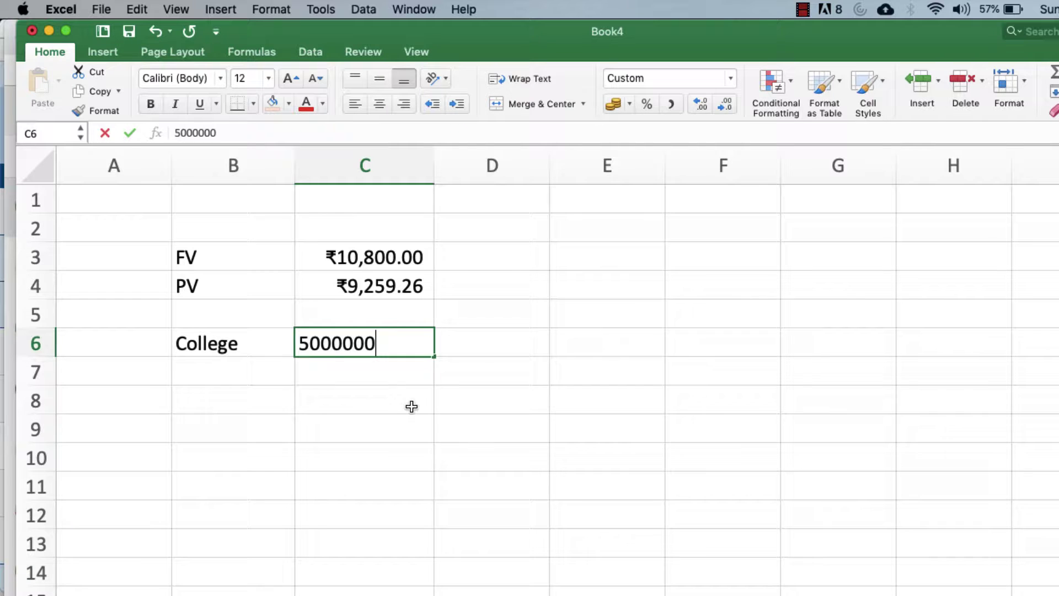
key(Return)
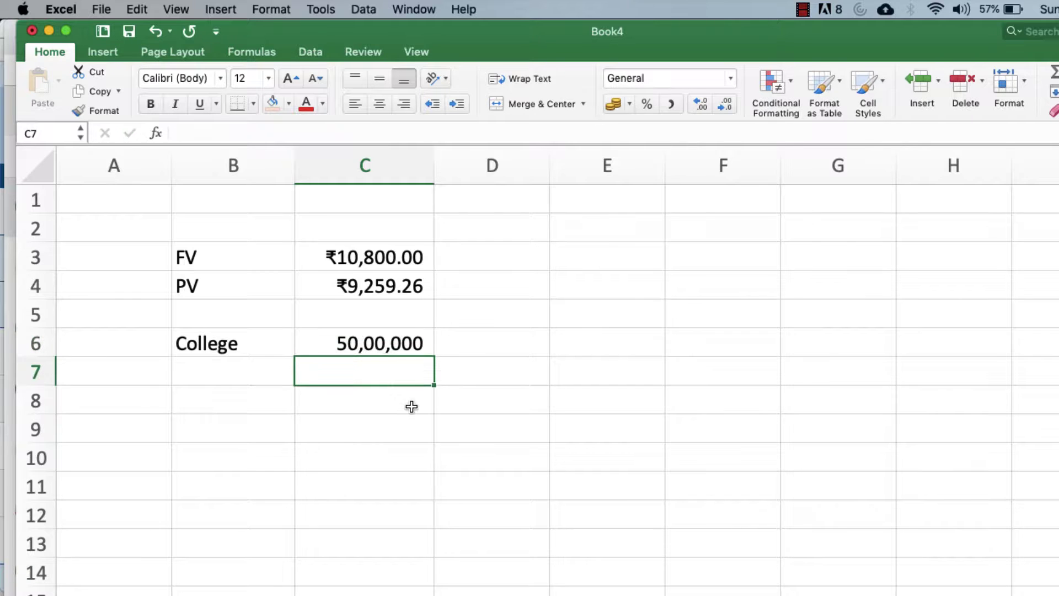
key(Left)
key(Right)
text(5)
key(Left)
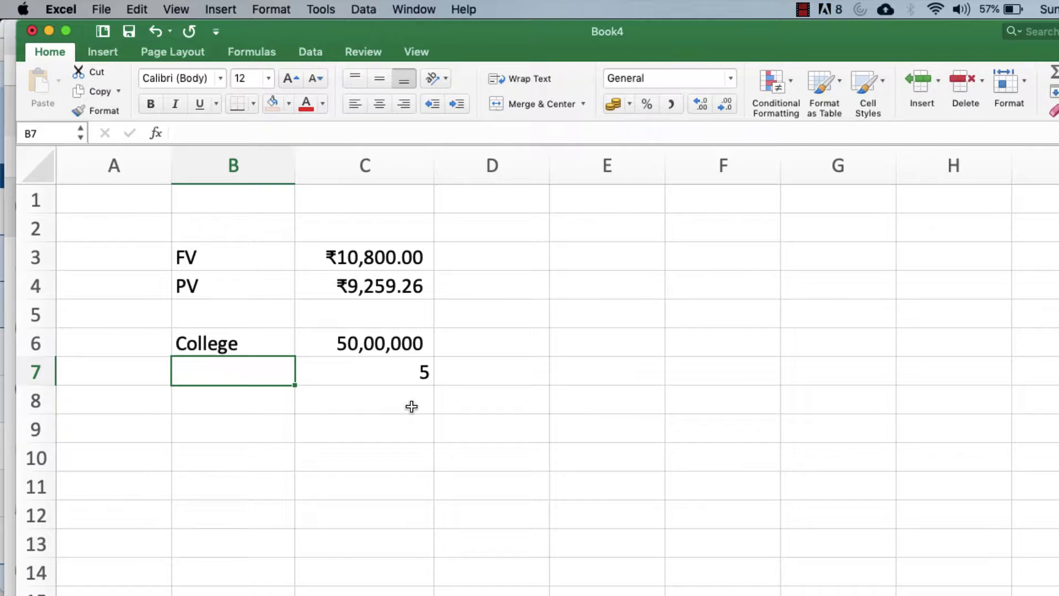
text(T)
key(Return)
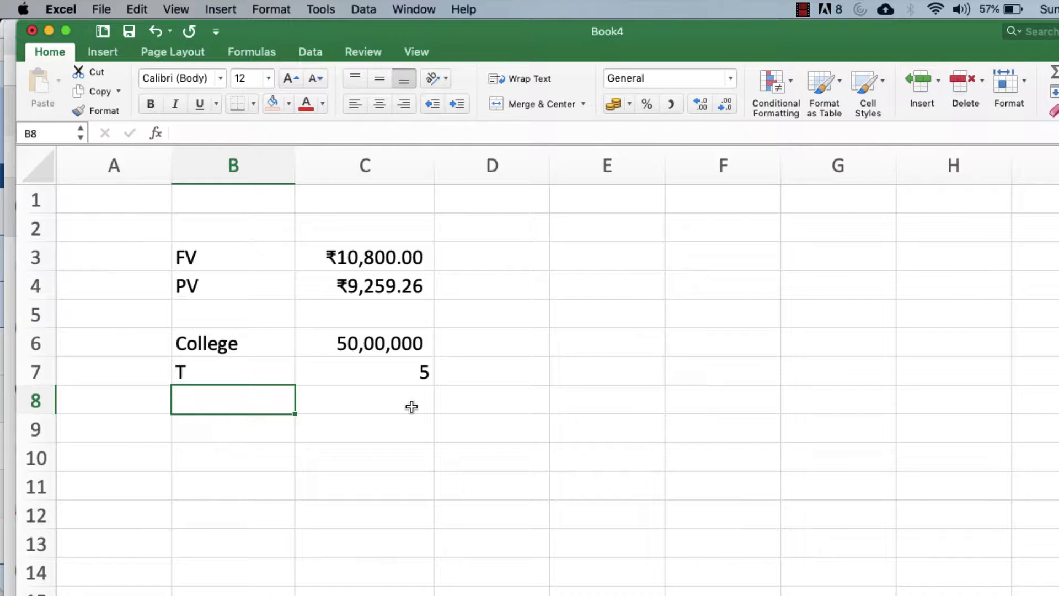
- Enter 'Inflation' with 8% in row 8
text(Inflation)
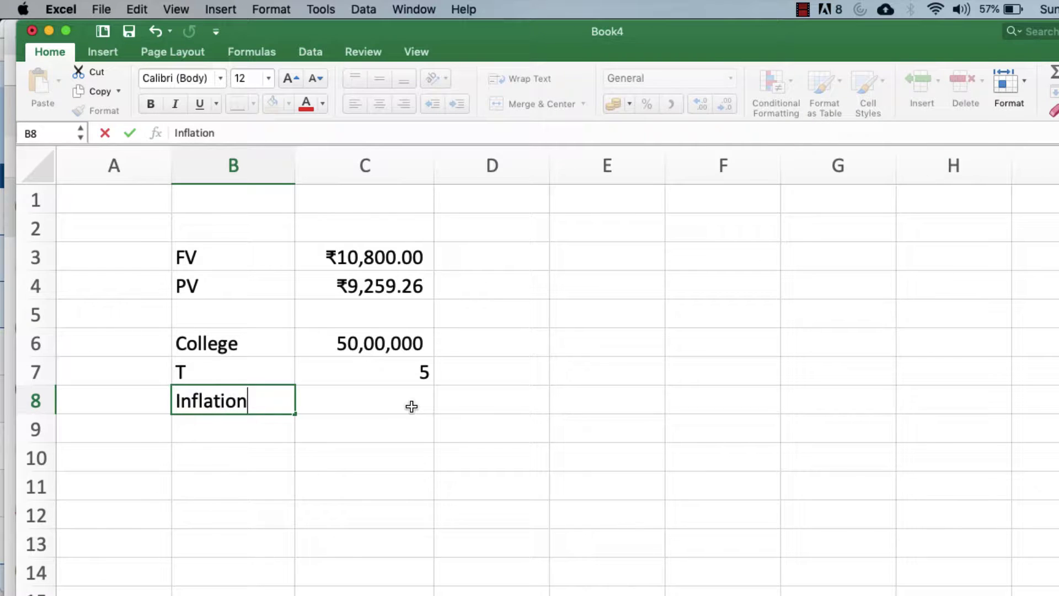
click(411, 406)
text(8%)
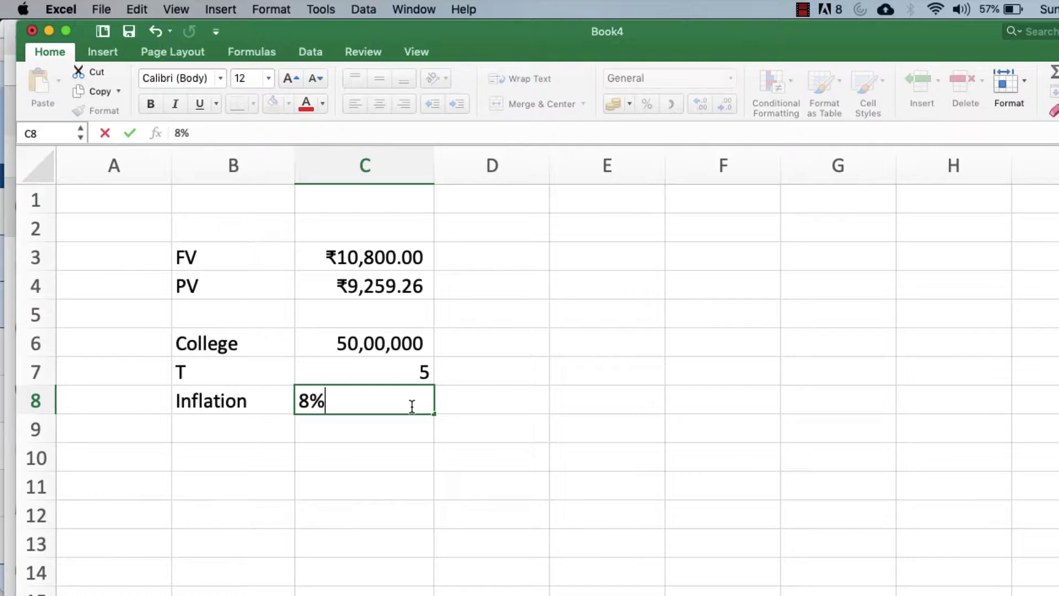
key(Return)
key(Left)
key(Down)
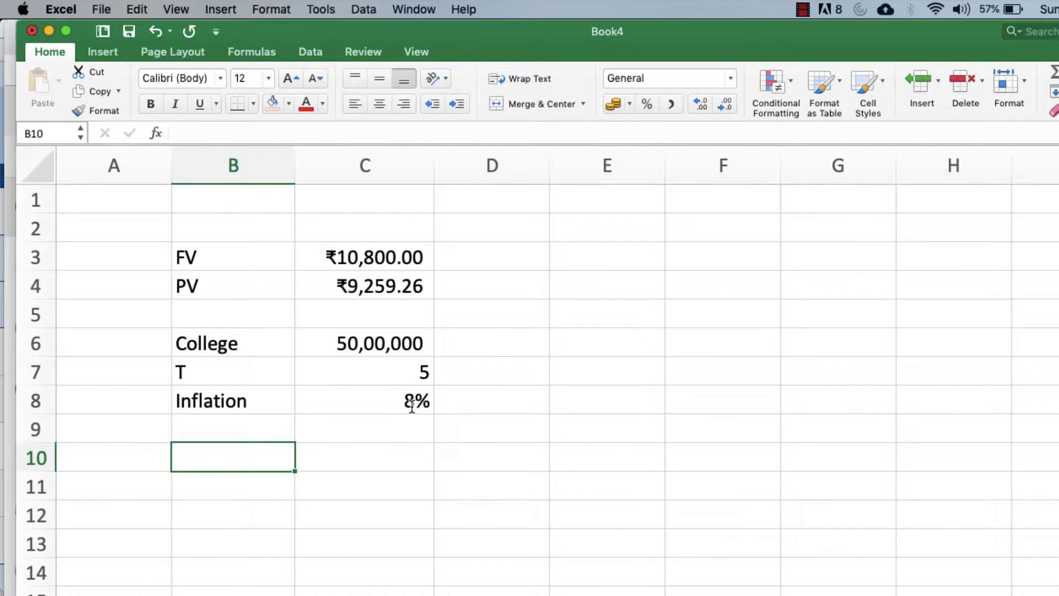
key(Right)
key(Left)
- Label B10 'FV' and enter =C6*(1+C8)^C7 in C10
text(FV)
key(Right)
text(=)
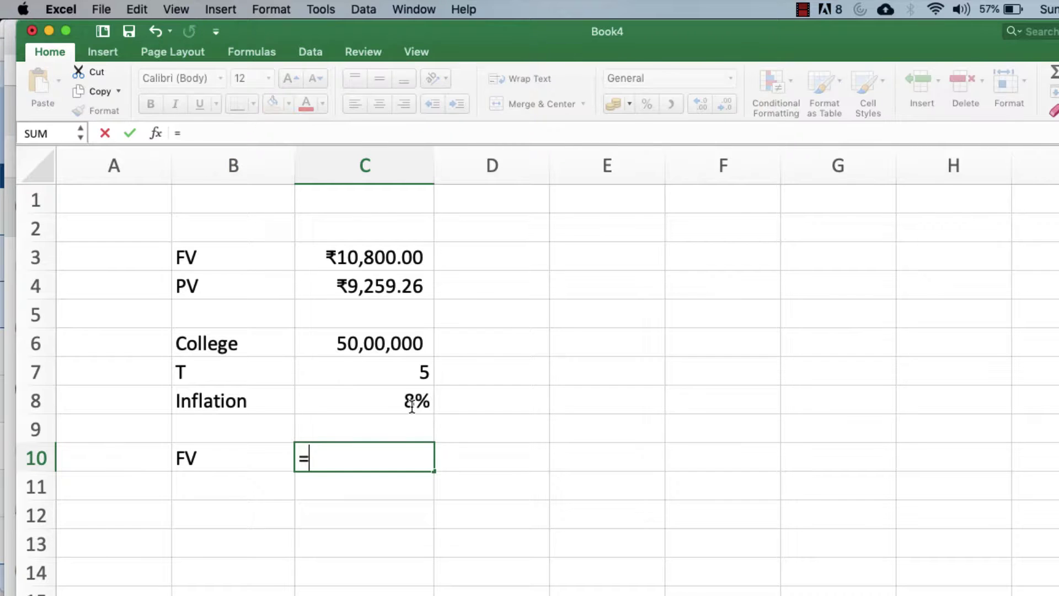
key(Up)
key(Up)
key(Up)
key(Up)
text(*)
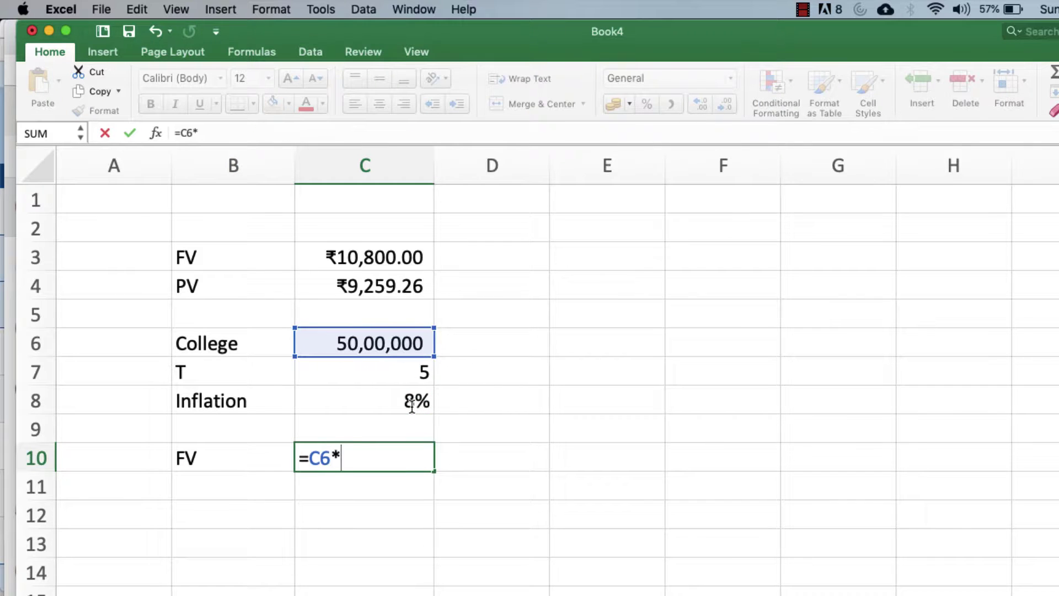
text((1+)
key(Up)
key(Up)
text()^)
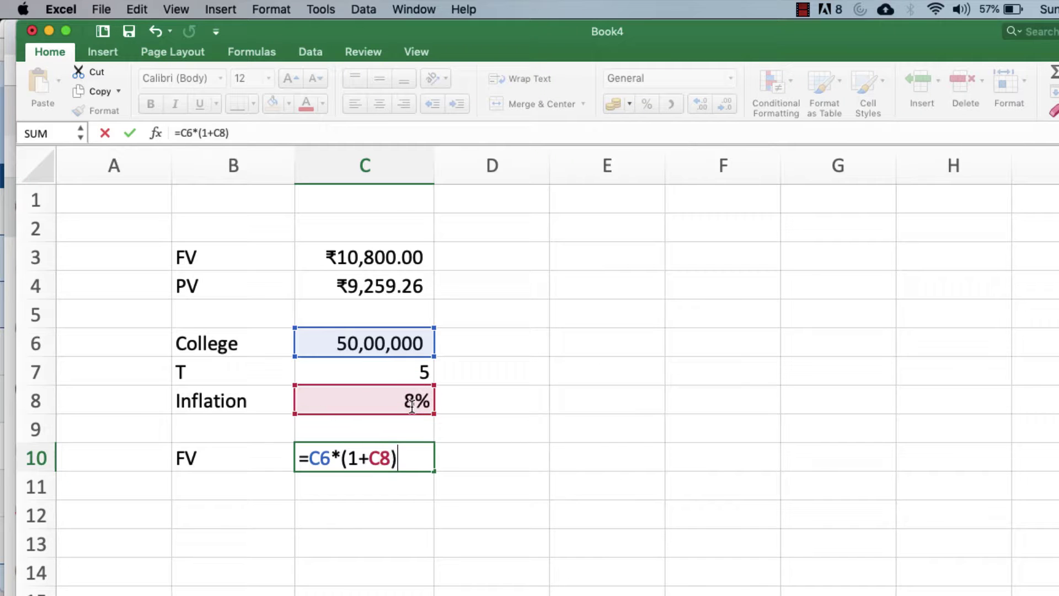
key(Up)
key(Up)
key(Up)
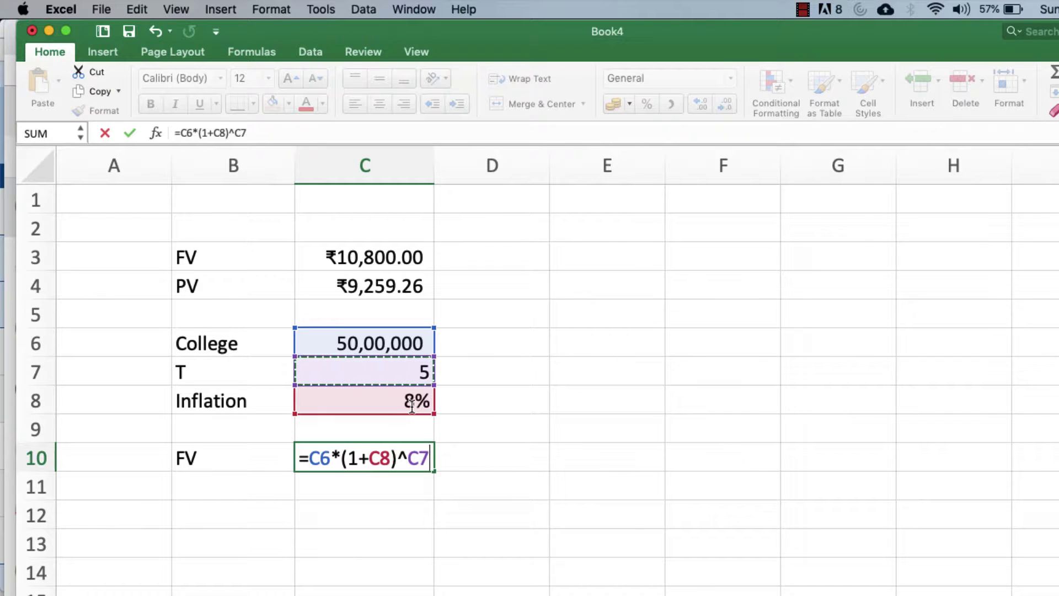
key(Return)
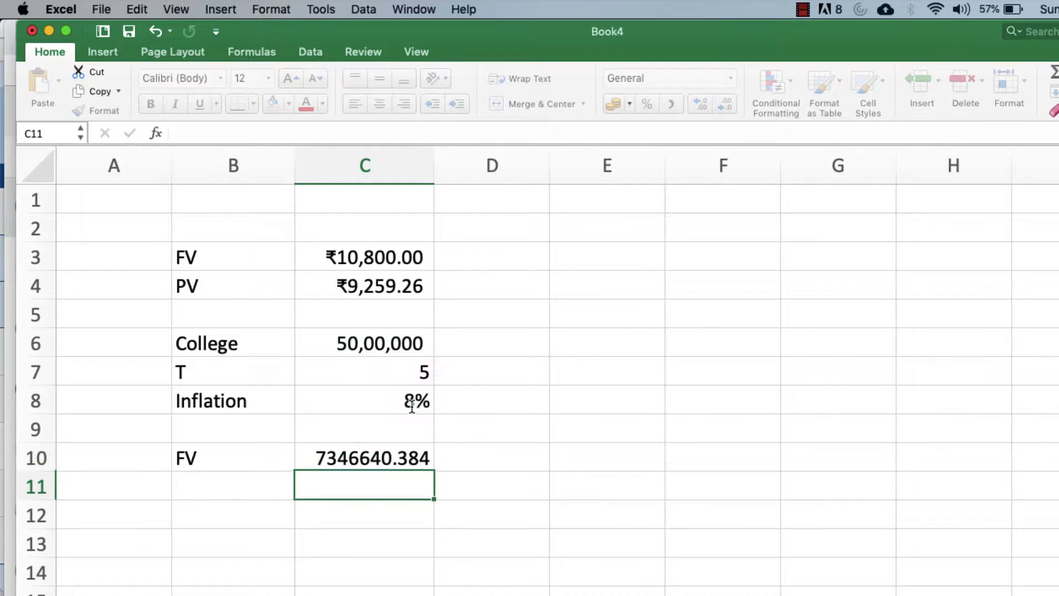
- Remove decimals from C10 so it displays 73,46,640
key(Up)
click(724, 105)
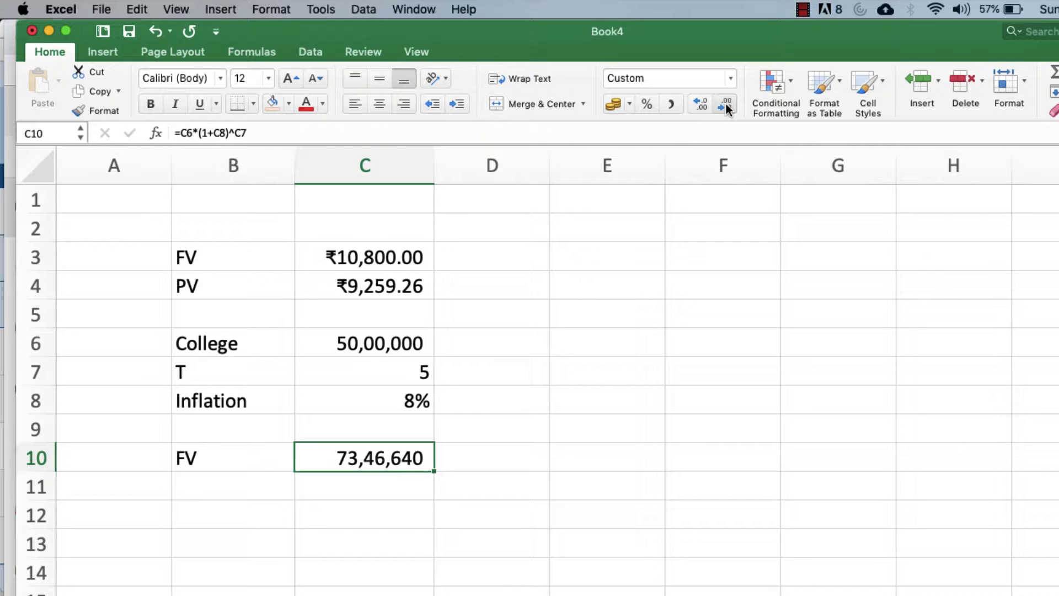
key(Down)
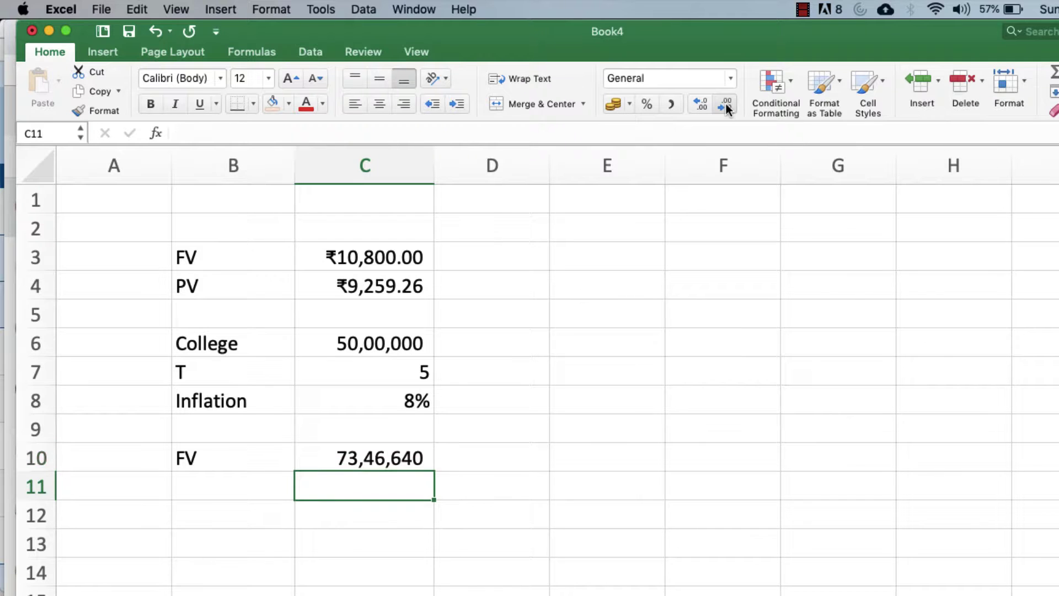
key(Left)
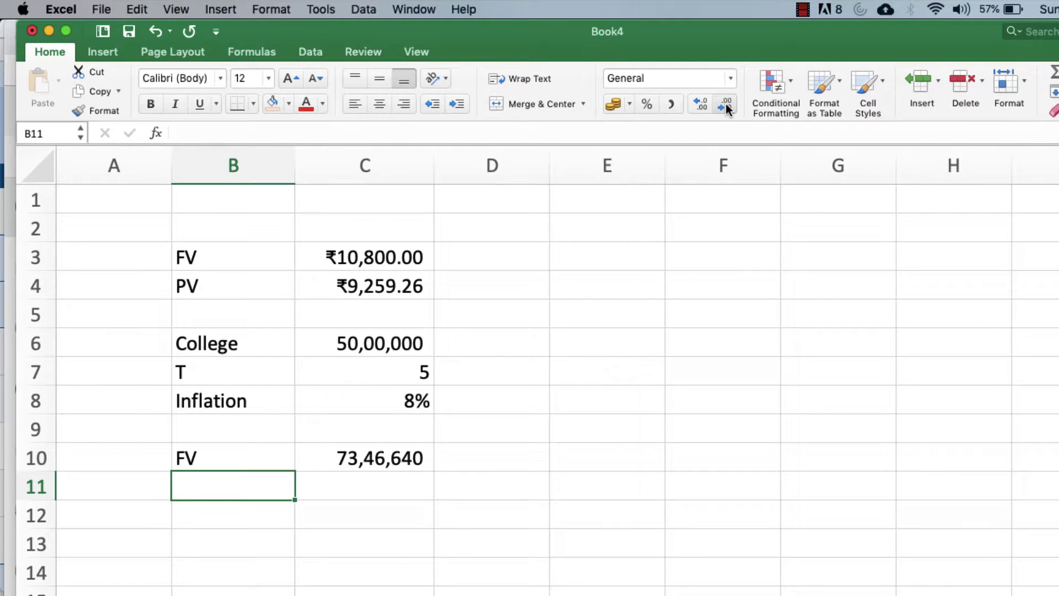
key(Right)
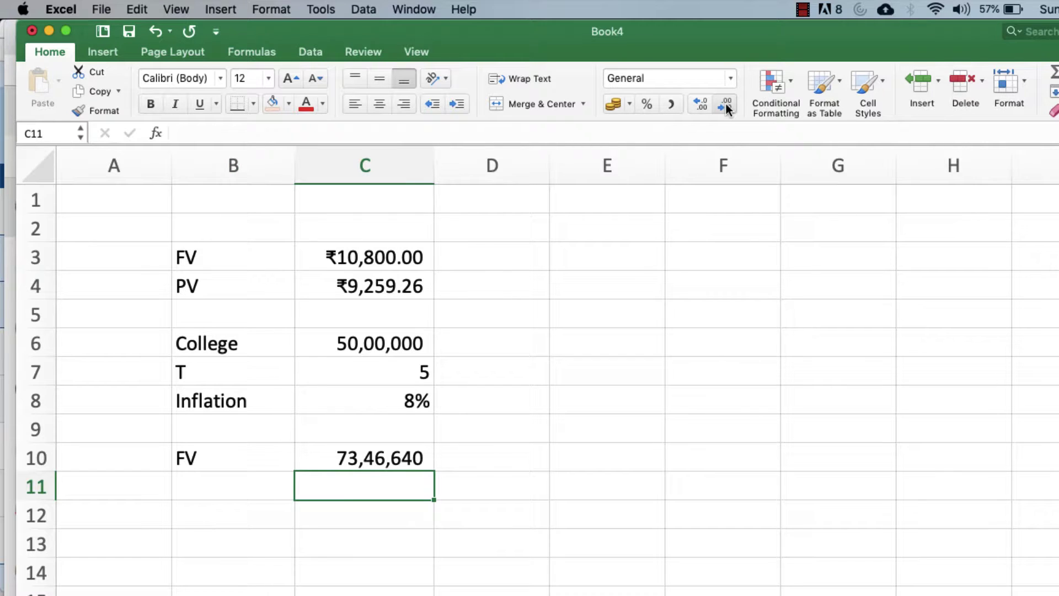
- Enter =fv(C8,C7,,-C6) in C11, returning ₹73,46,640
text(=fv)
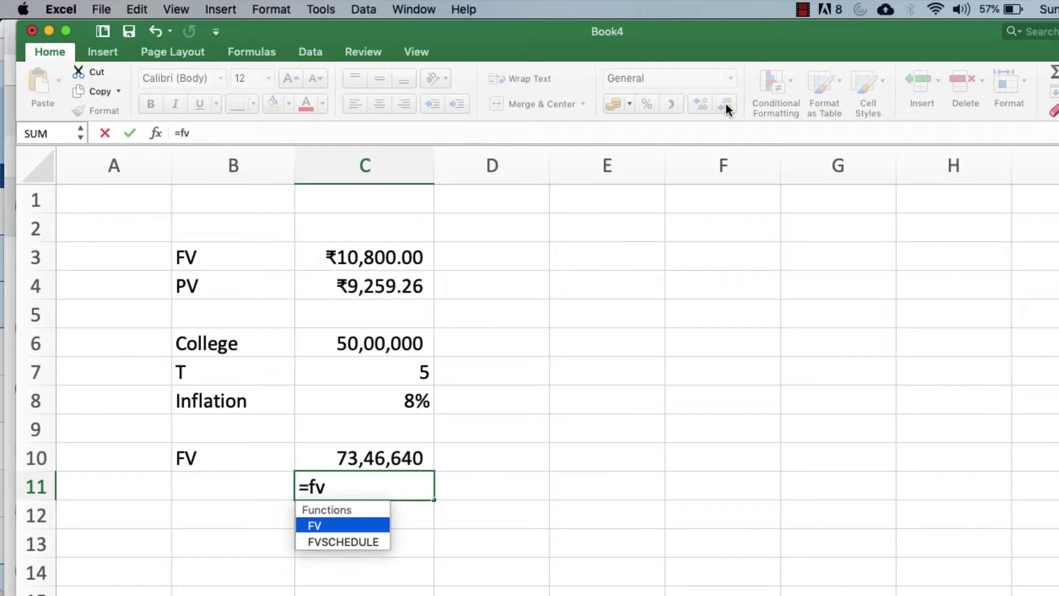
text(()
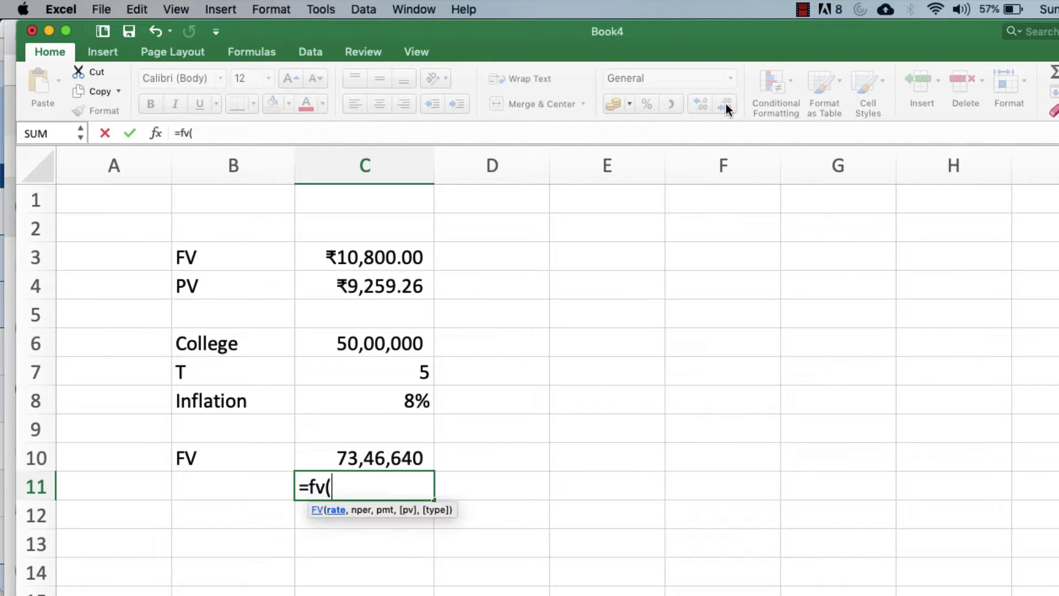
key(Up)
key(Up)
key(Up)
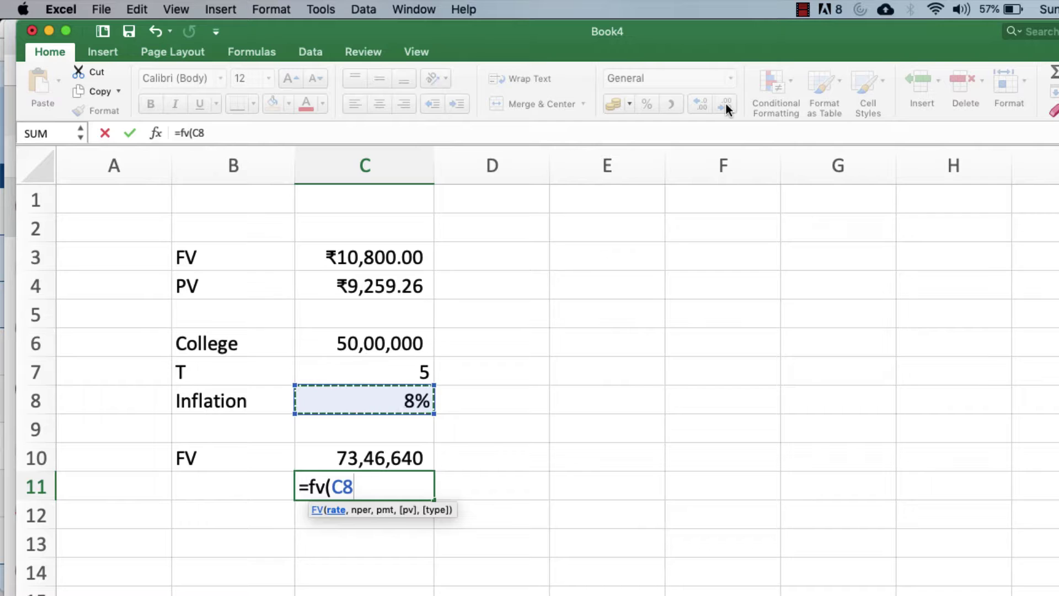
text(,)
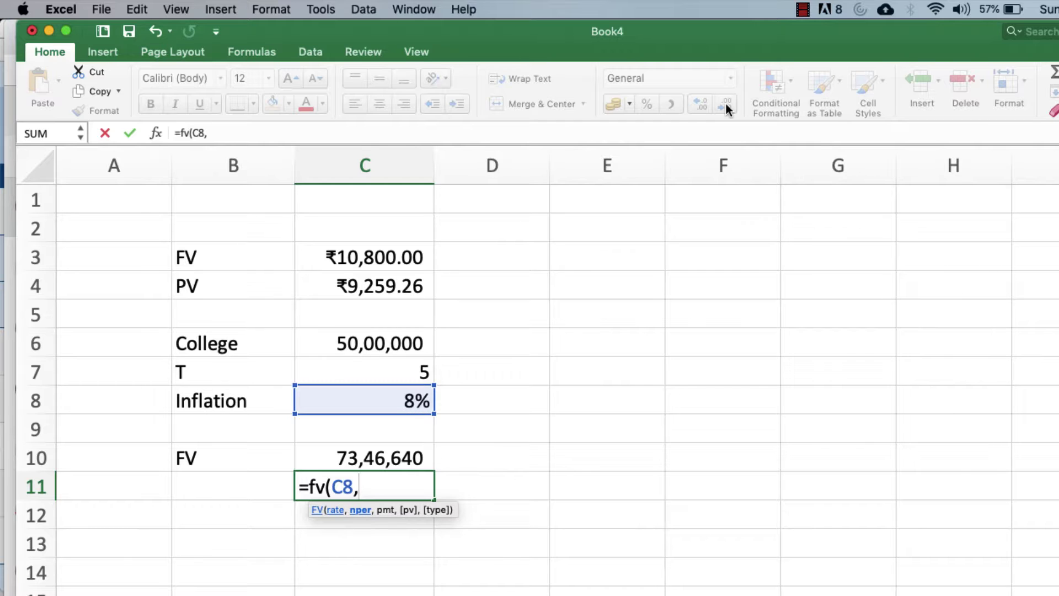
key(Up)
key(Up)
key(Up)
key(Up)
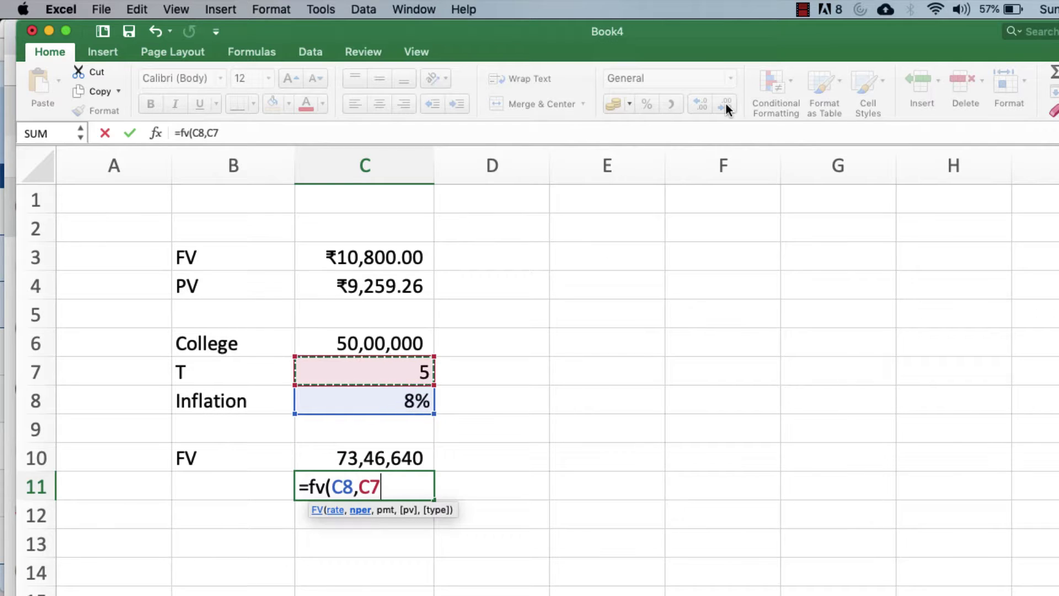
text(,)
text(,)
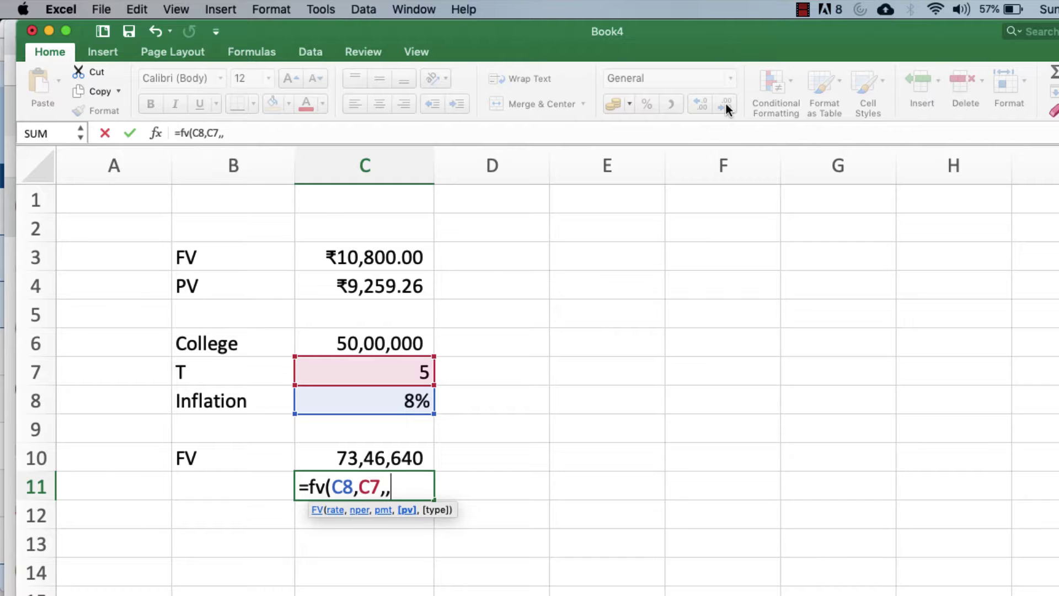
text(-)
key(Up)
key(Up)
key(Up)
key(Up)
key(Up)
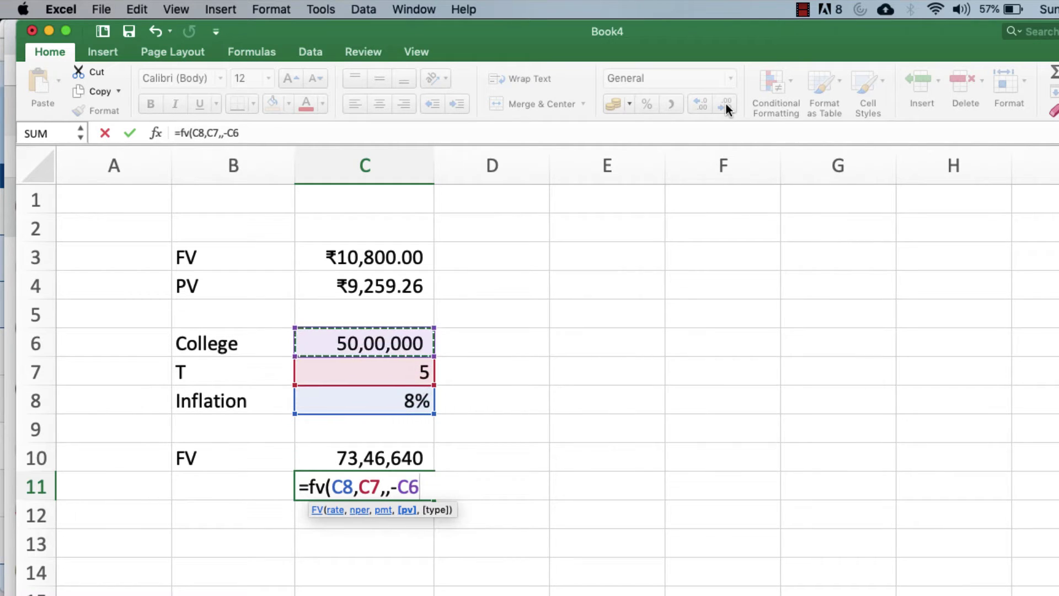
text())
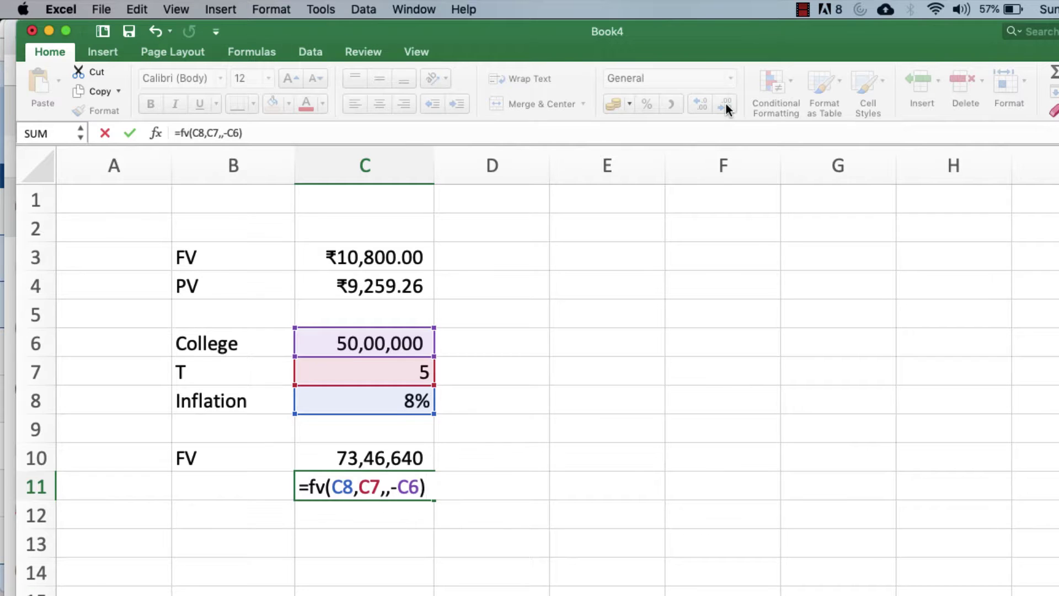
key(Return)
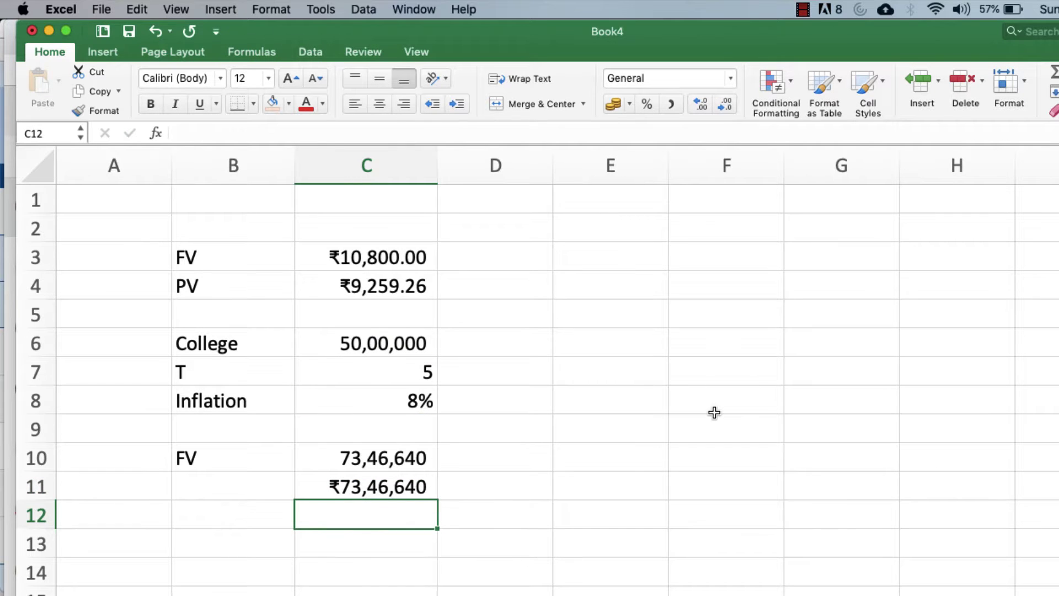